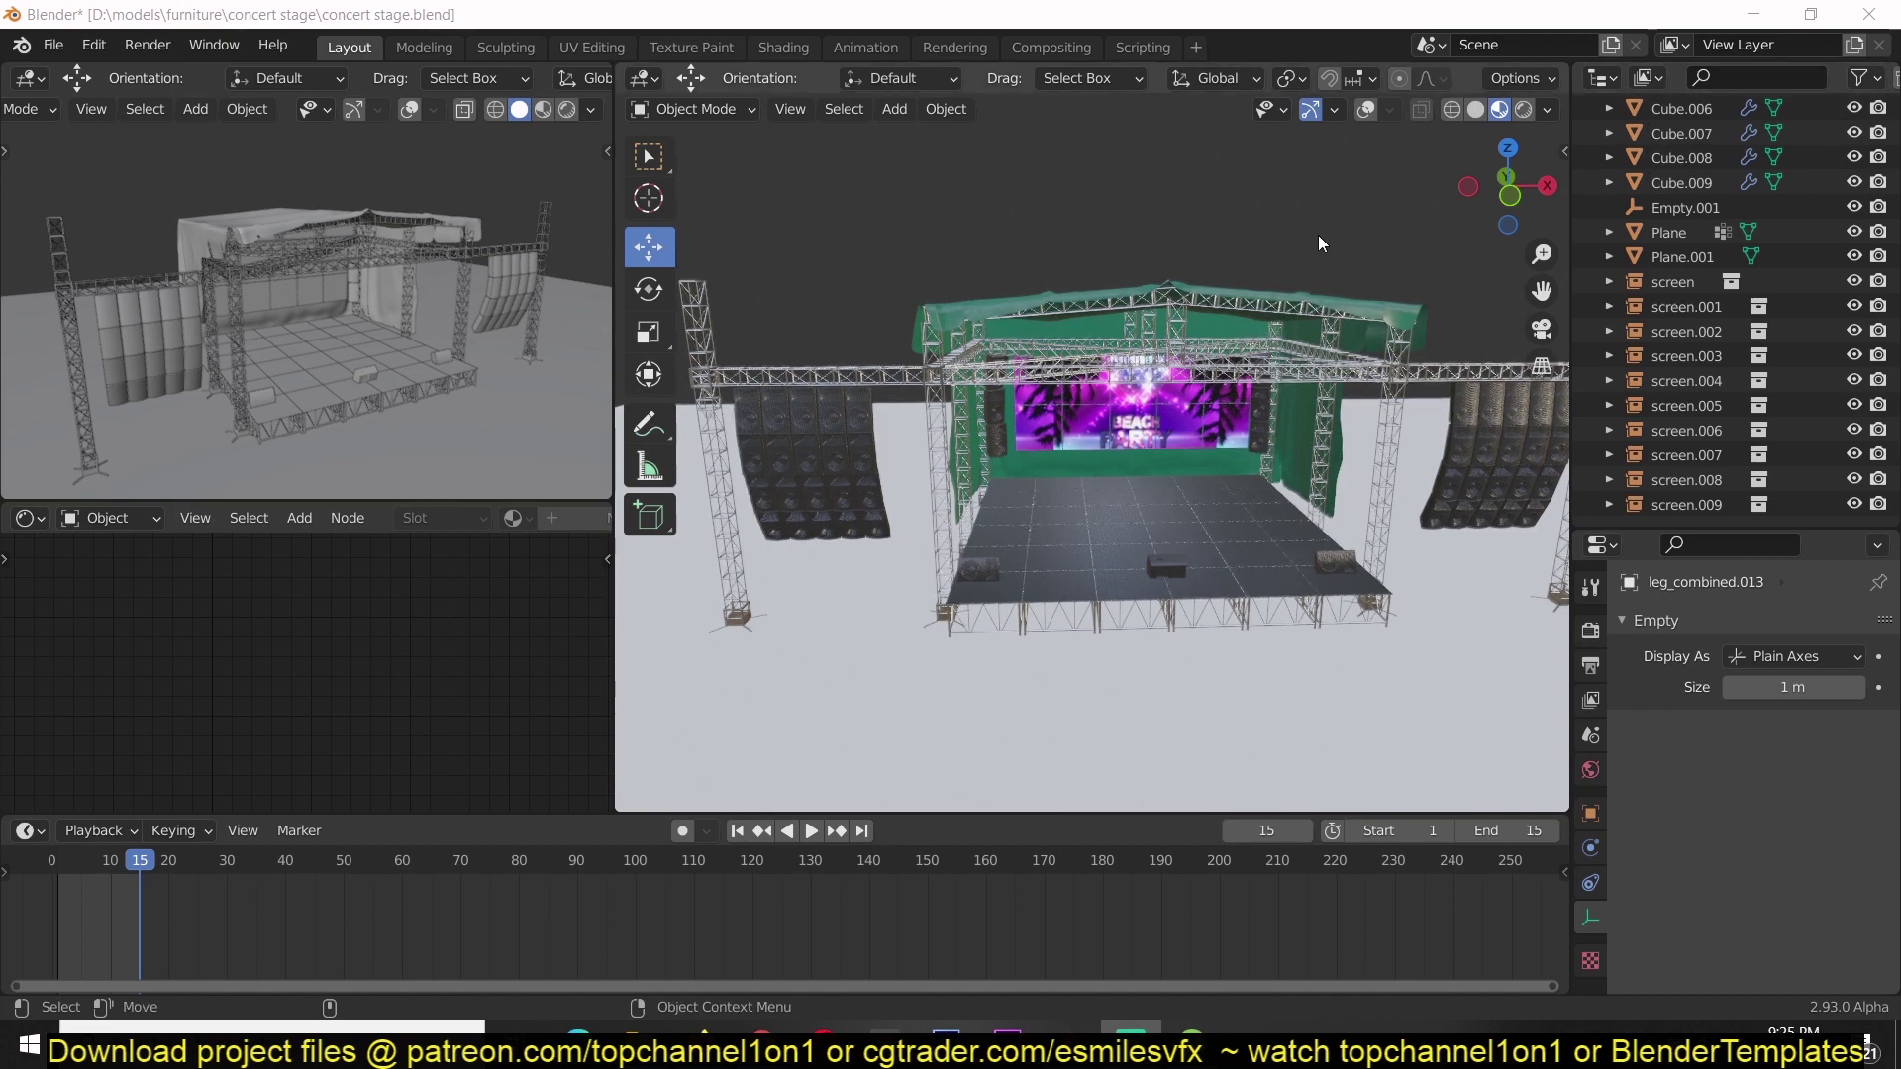
Zoom and orbit around the concert stage, selecting a table, to reach a front view.
{"action": "scroll", "coordinate": [1185, 695], "scroll_direction": "down", "scroll_amount": 3}
{"action": "scroll", "coordinate": [1030, 586], "scroll_direction": "up", "scroll_amount": 5}
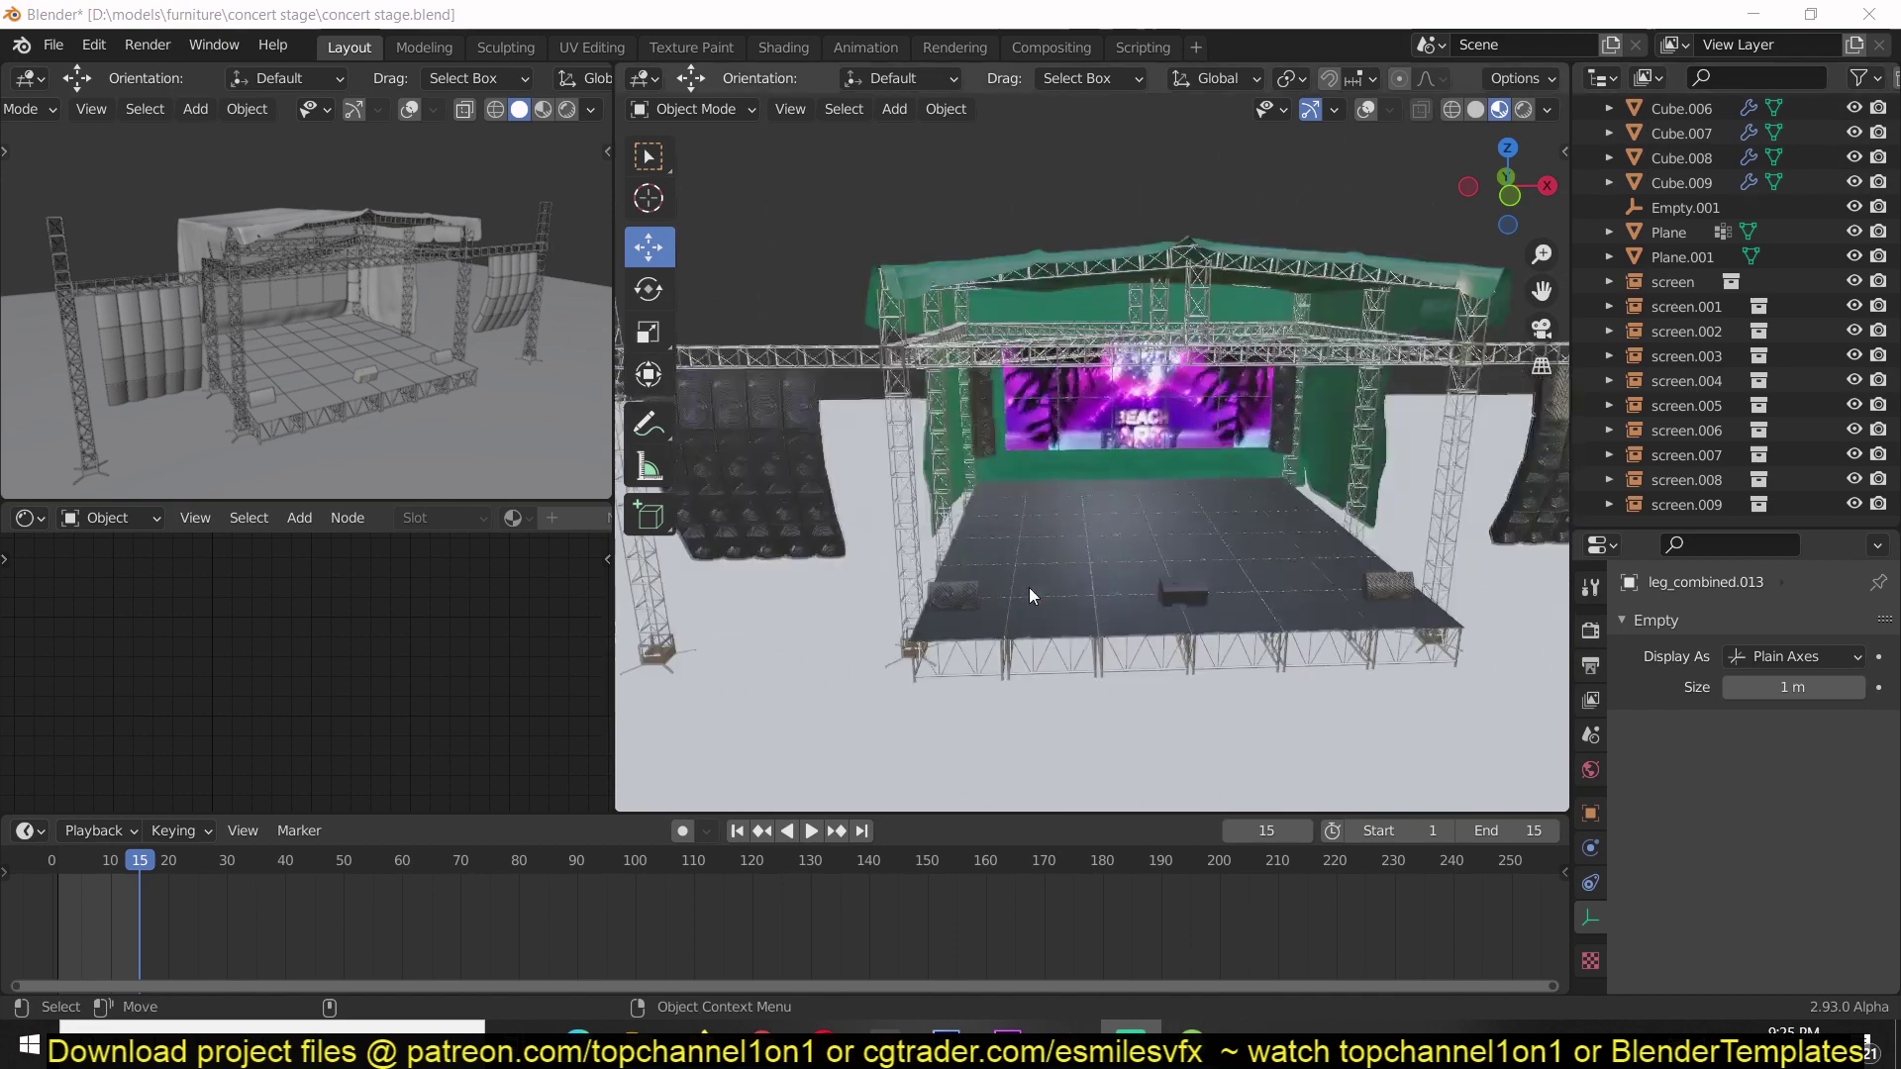
{"action": "left_click", "coordinate": [1119, 507]}
{"action": "middle_click_drag", "start_coordinate": [1127, 499], "coordinate": [1192, 461]}
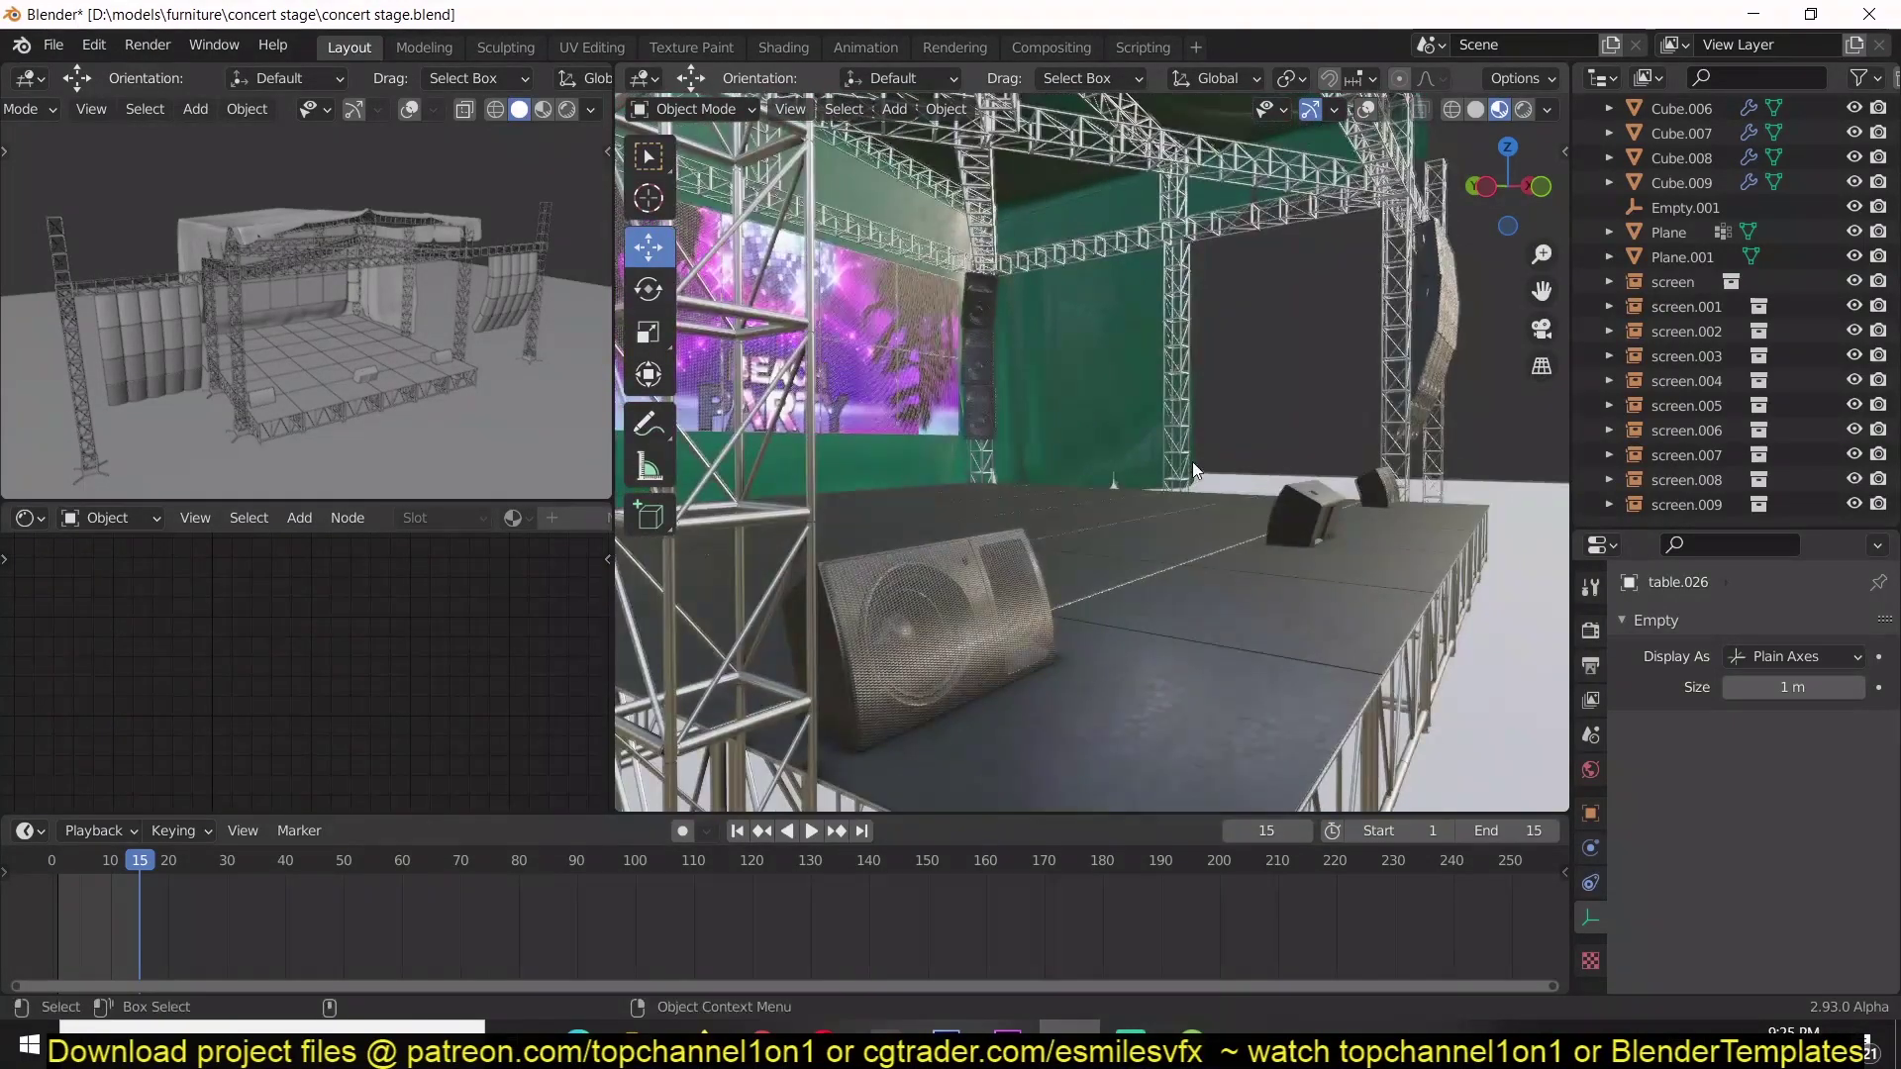
{"action": "middle_click_drag", "start_coordinate": [1115, 614], "coordinate": [939, 604]}
{"action": "scroll", "coordinate": [990, 555], "scroll_direction": "down", "scroll_amount": 5}
{"action": "middle_click_drag", "start_coordinate": [1037, 509], "coordinate": [1169, 446]}
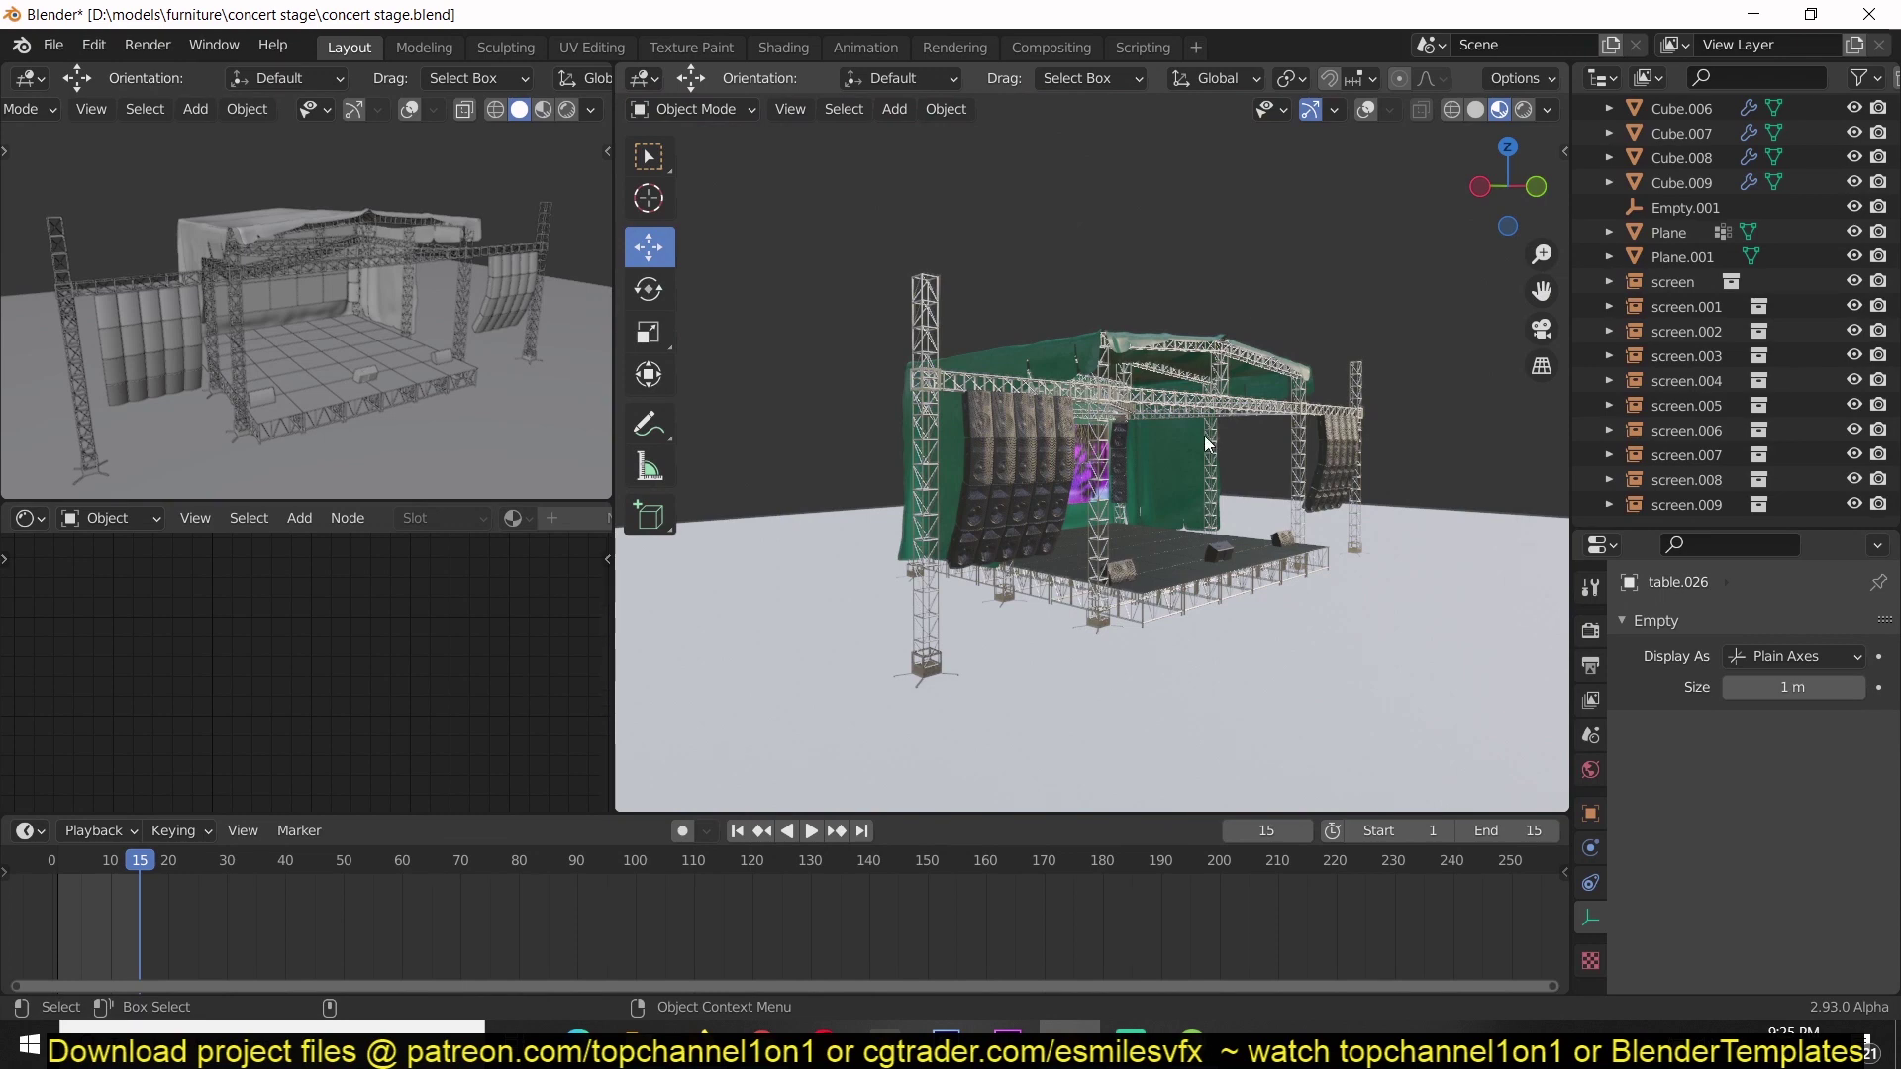
Switch the viewport to Rendered shading to preview the stage against the HDRI sky.
{"action": "left_click", "coordinate": [1524, 109]}
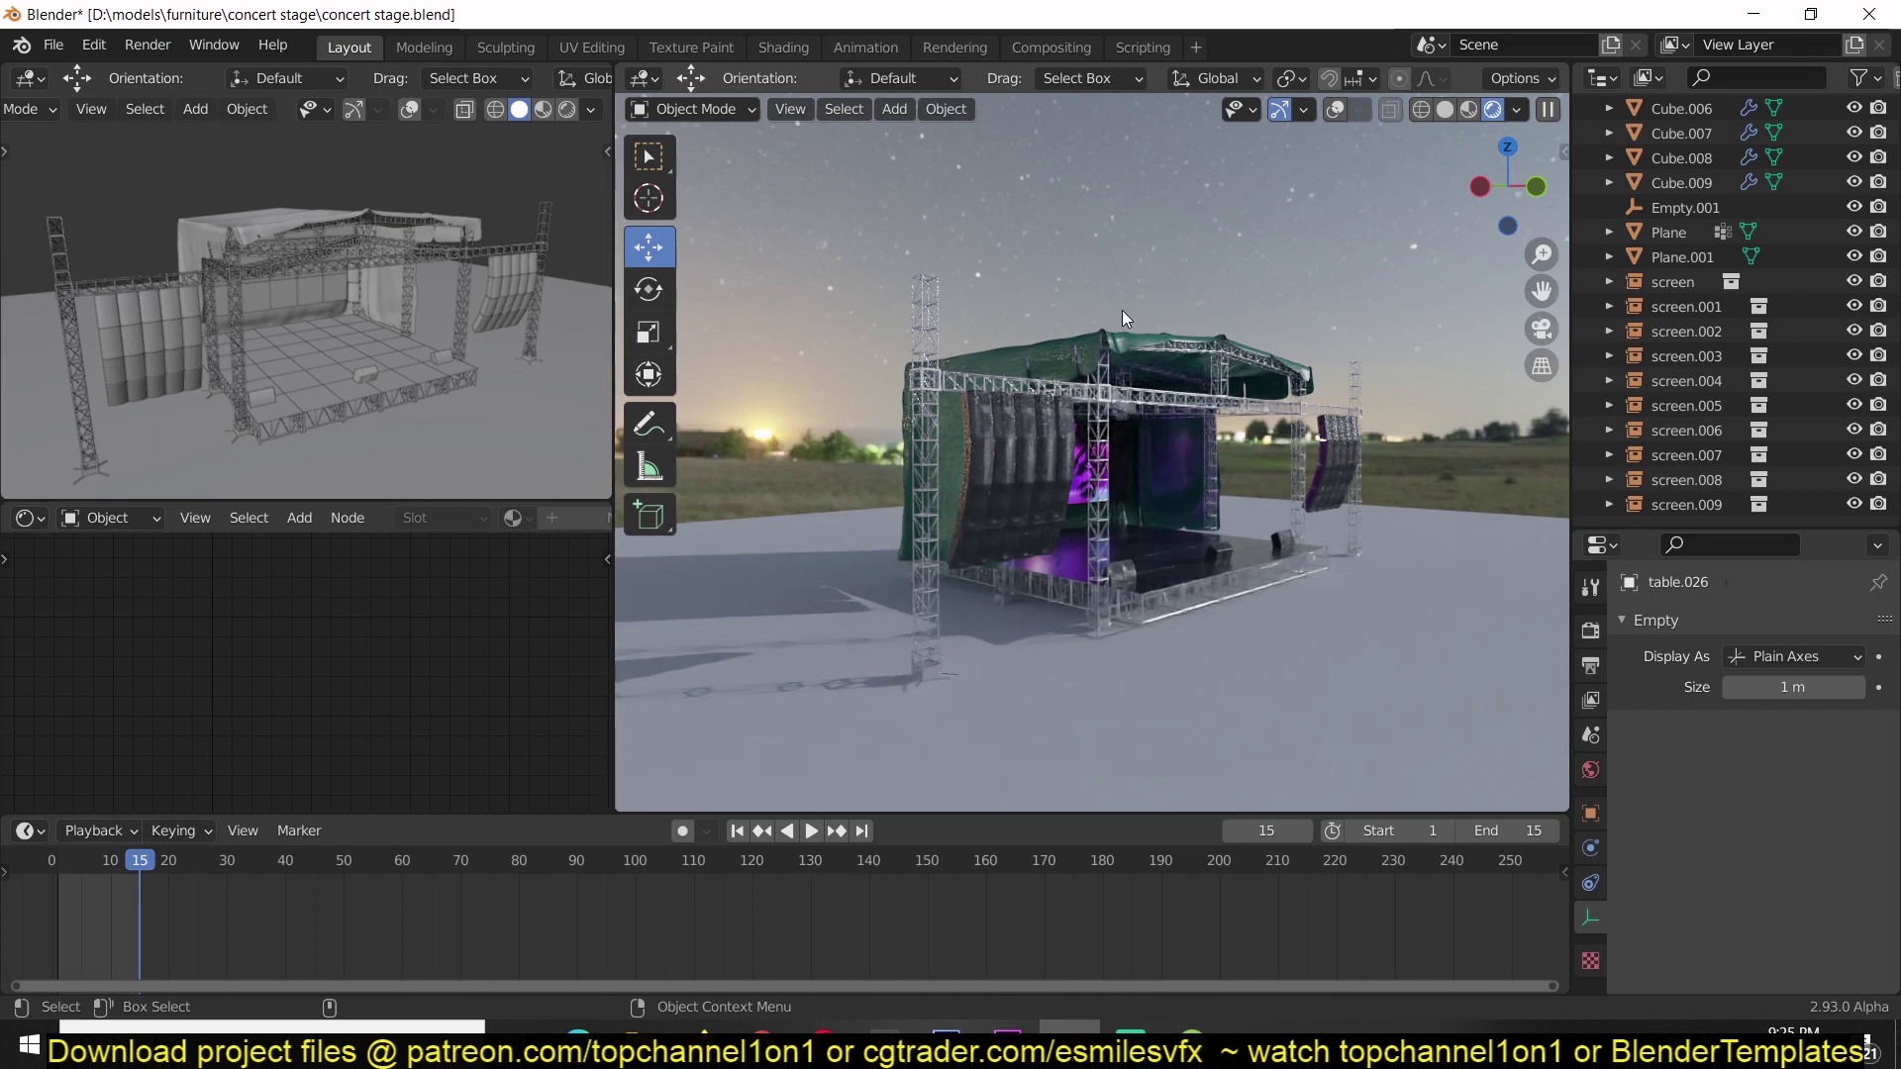
Enable Film > Transparent in Render Properties so the stage renders over a checkerboard.
{"action": "left_click", "coordinate": [1593, 630]}
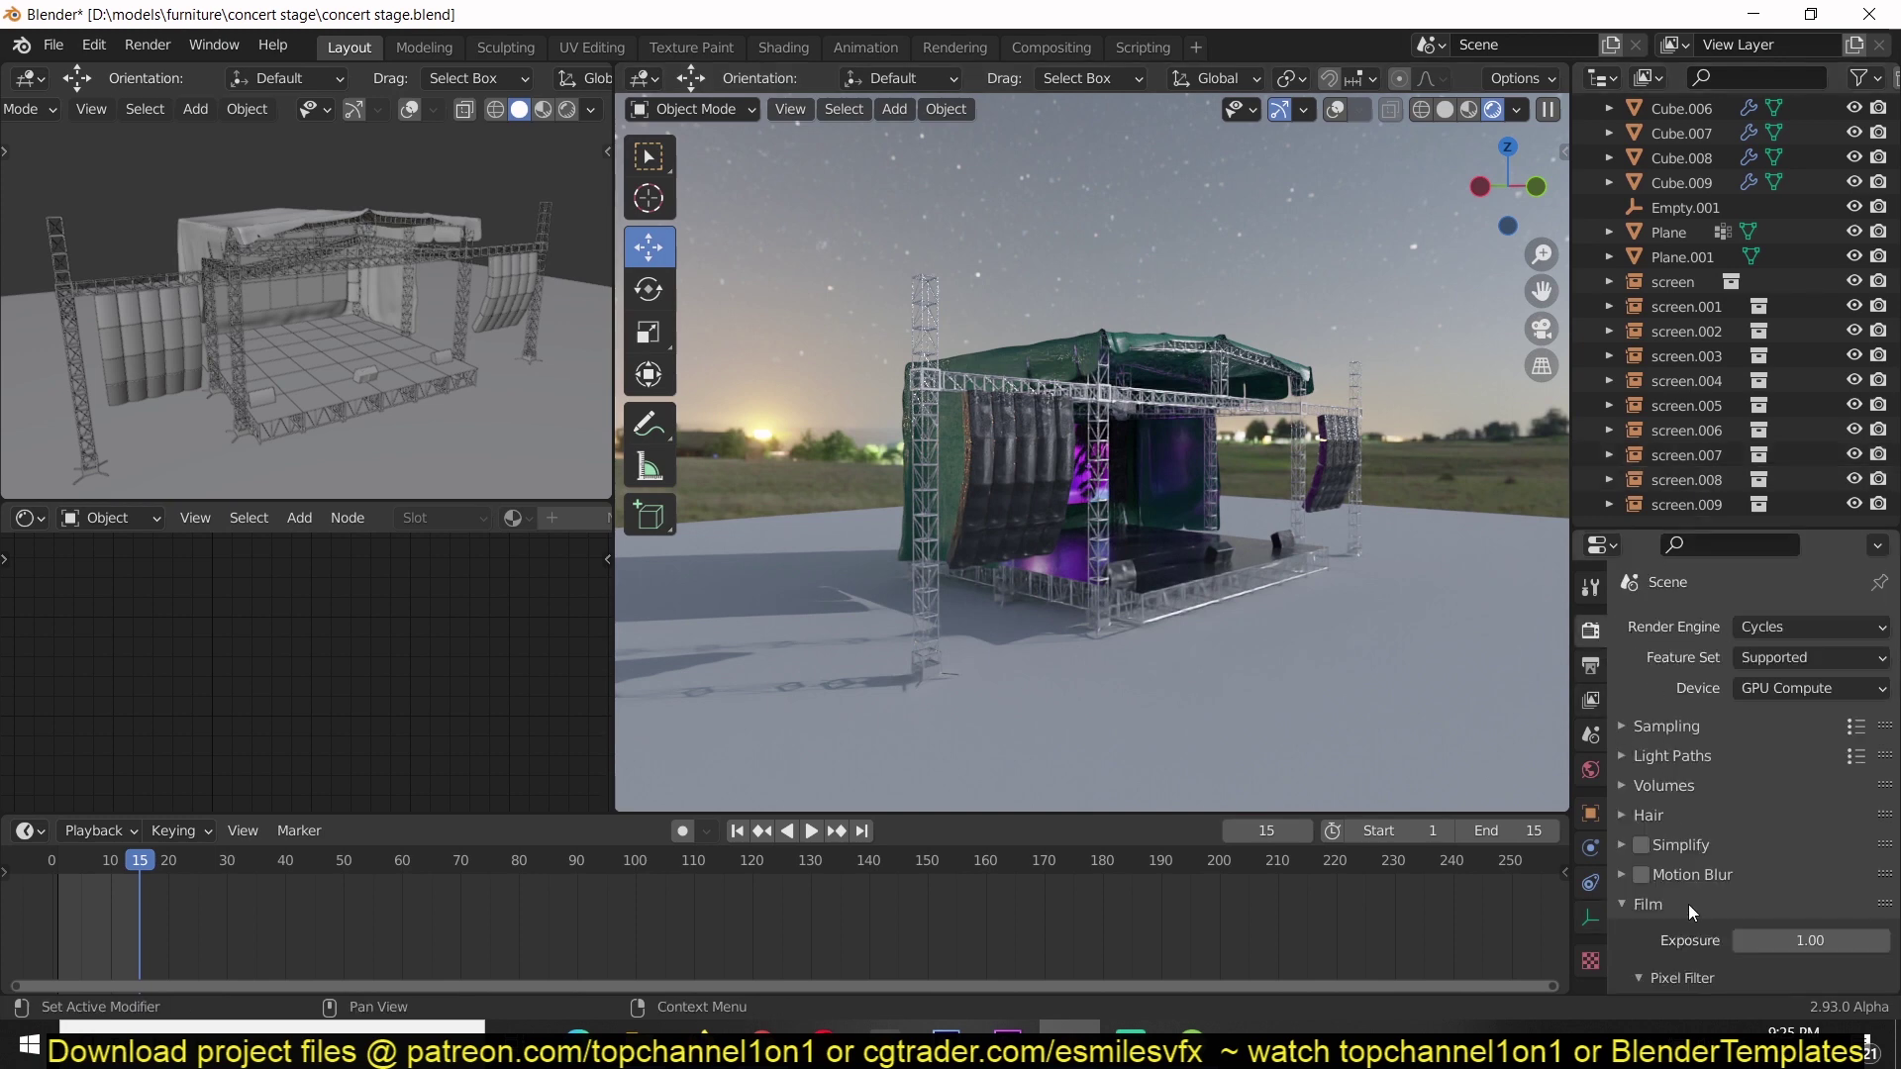
{"action": "scroll", "coordinate": [1697, 899], "scroll_direction": "down", "scroll_amount": 5}
{"action": "scroll", "coordinate": [1720, 836], "scroll_direction": "down", "scroll_amount": 2}
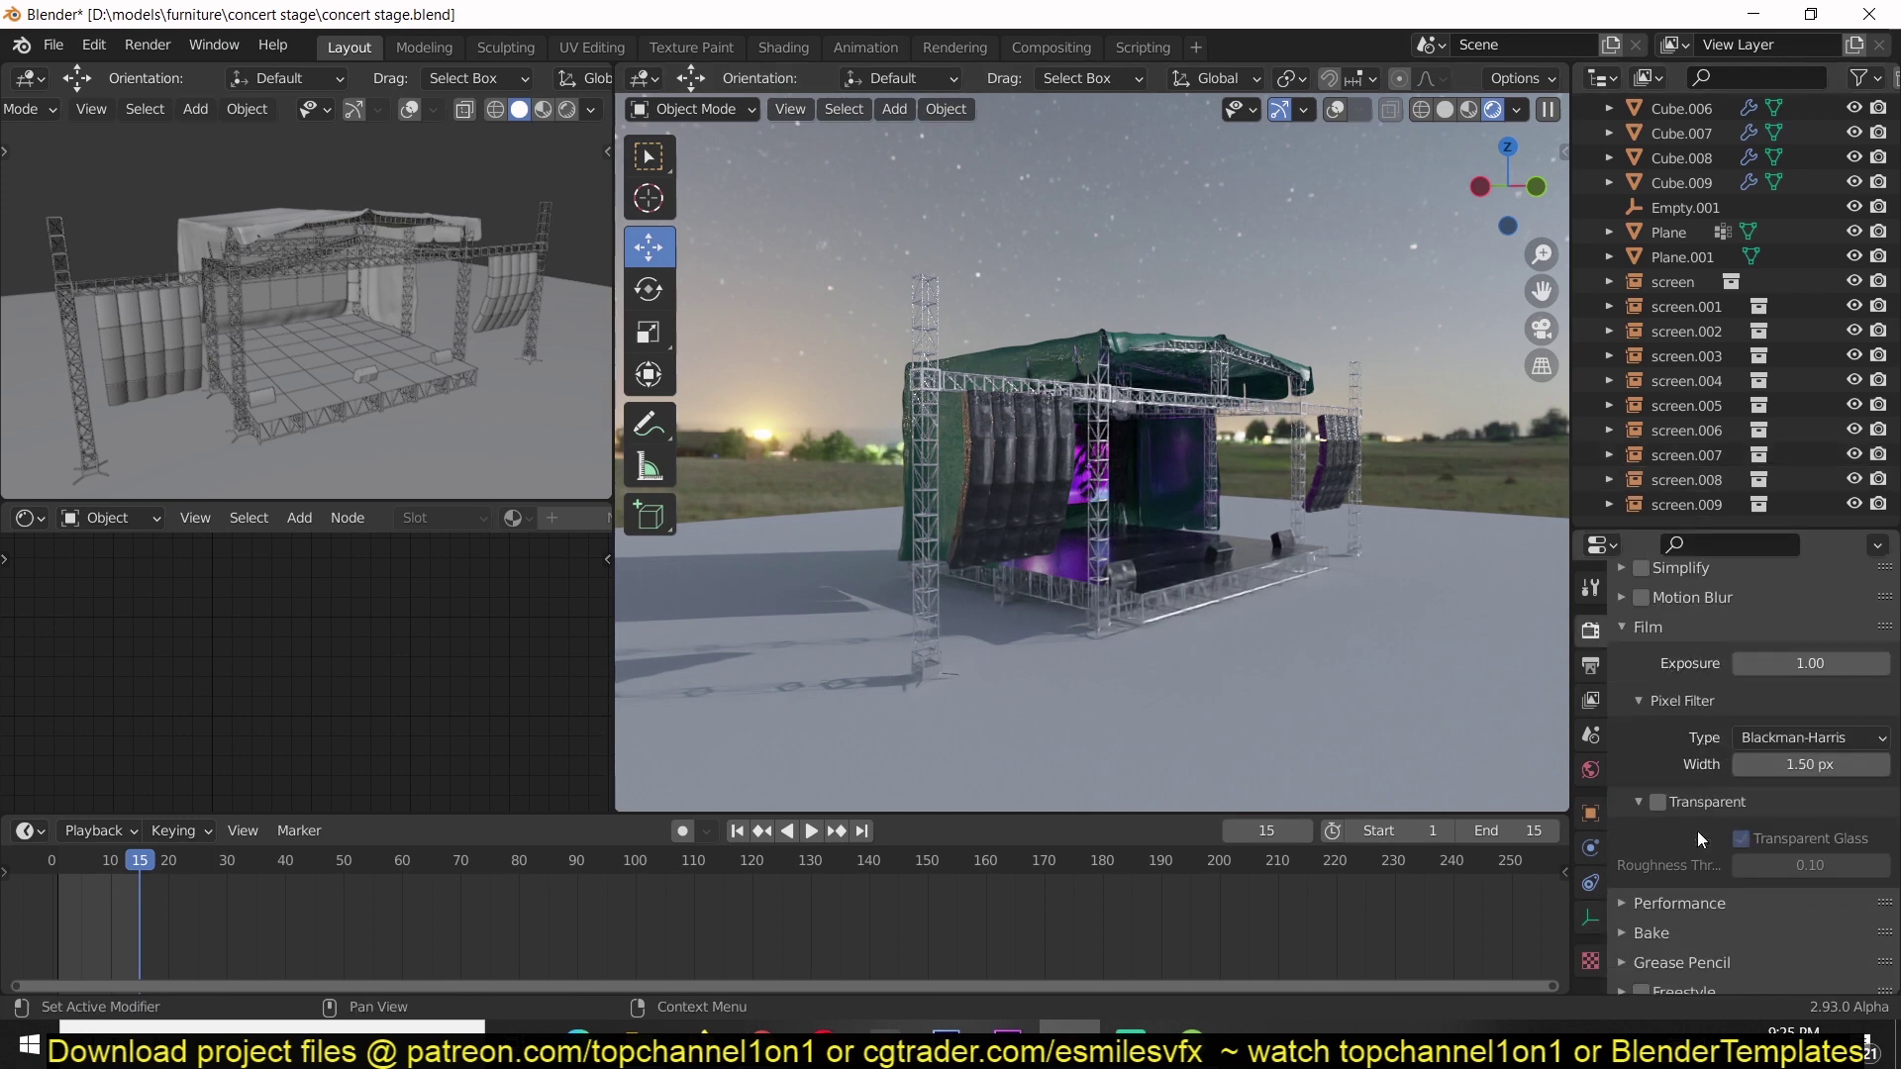
{"action": "left_click", "coordinate": [1656, 802]}
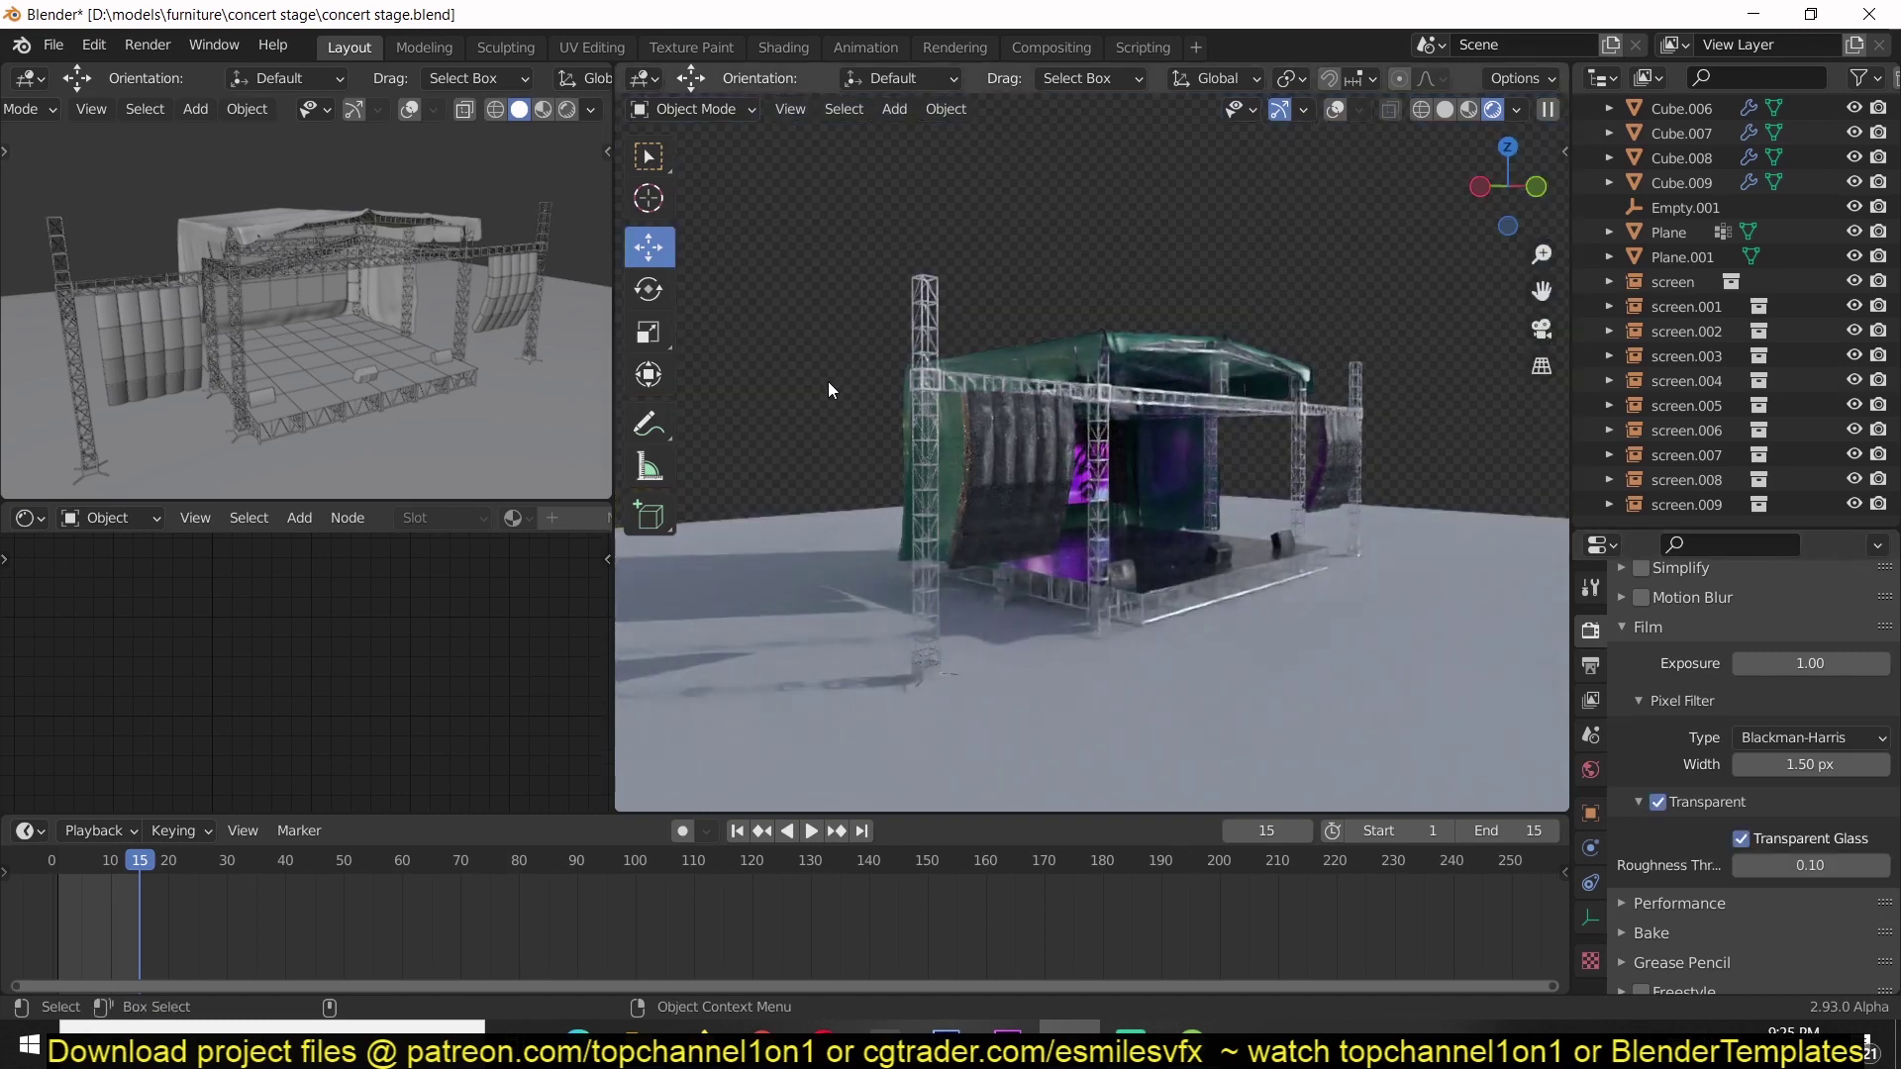
{"action": "middle_click_drag", "start_coordinate": [827, 382], "coordinate": [788, 406]}
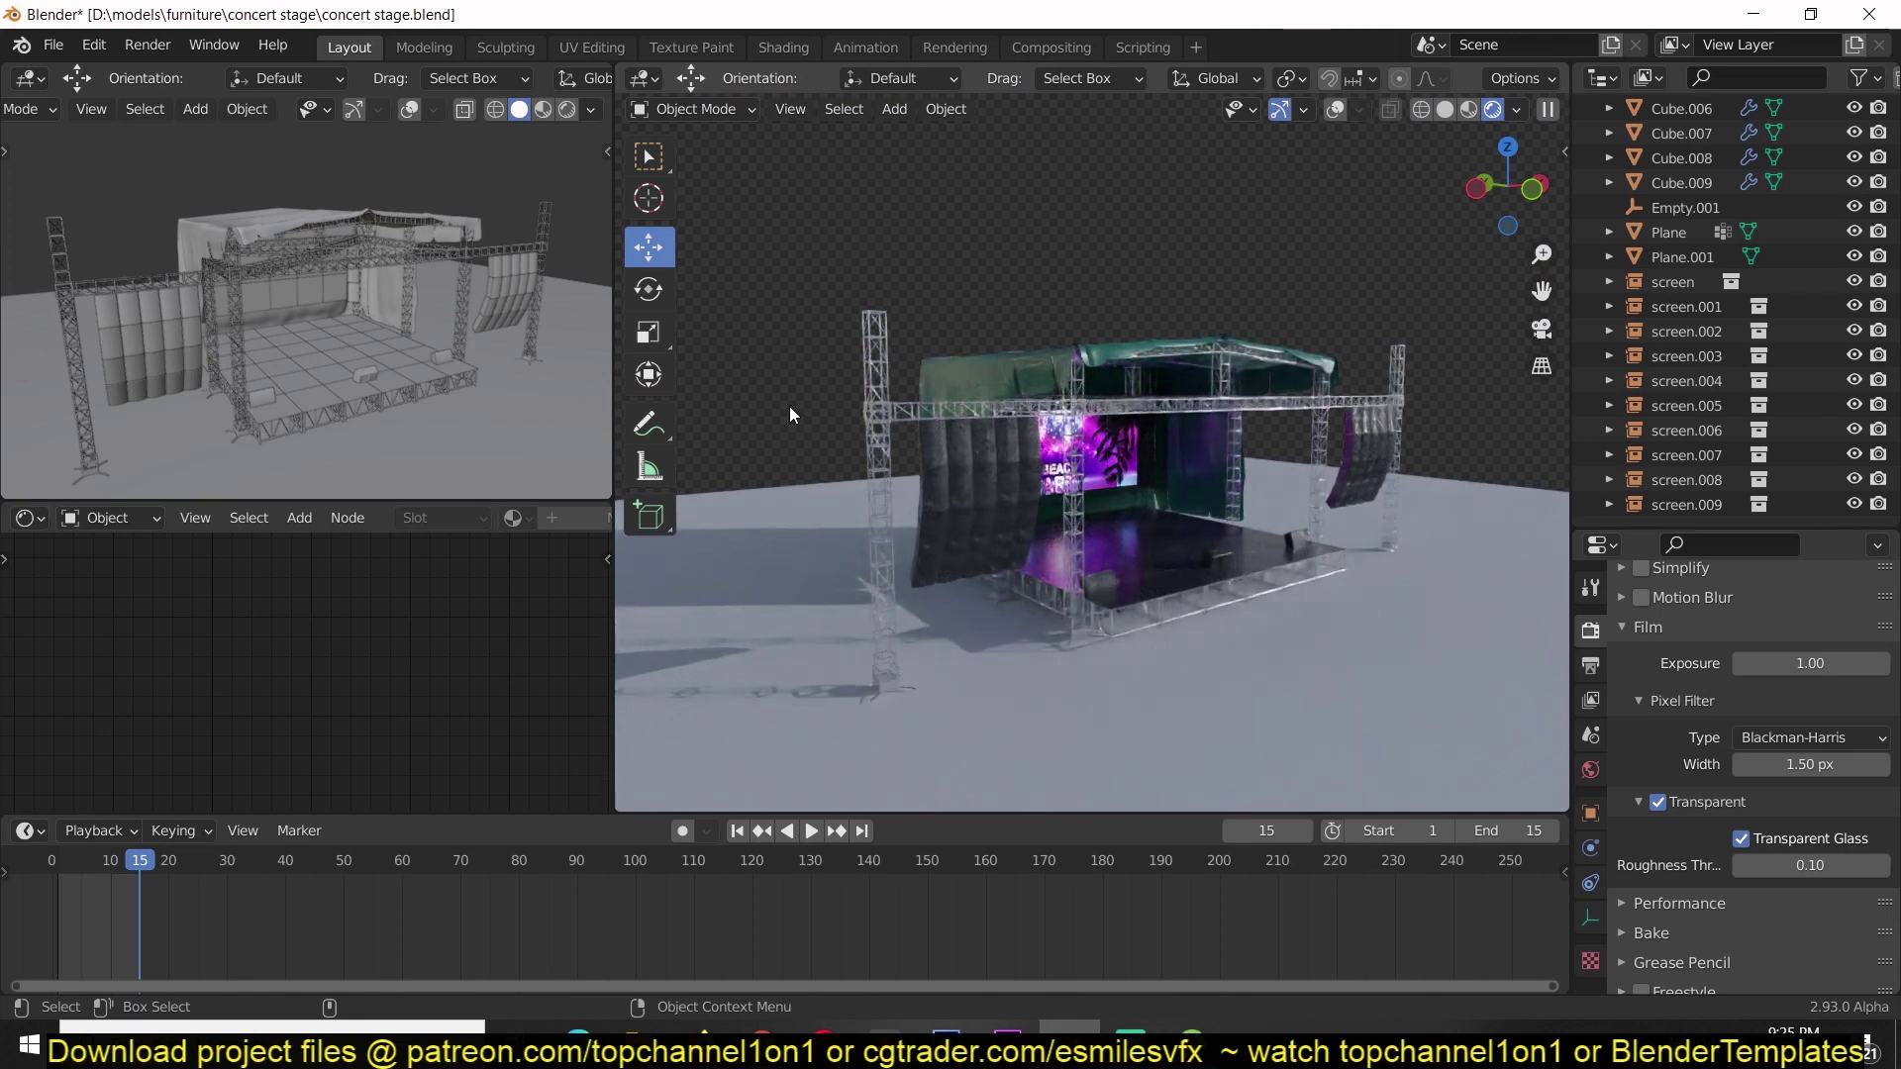
Open the Output Properties and check the File Format list, leaving it on JPEG.
{"action": "left_click", "coordinate": [1590, 665]}
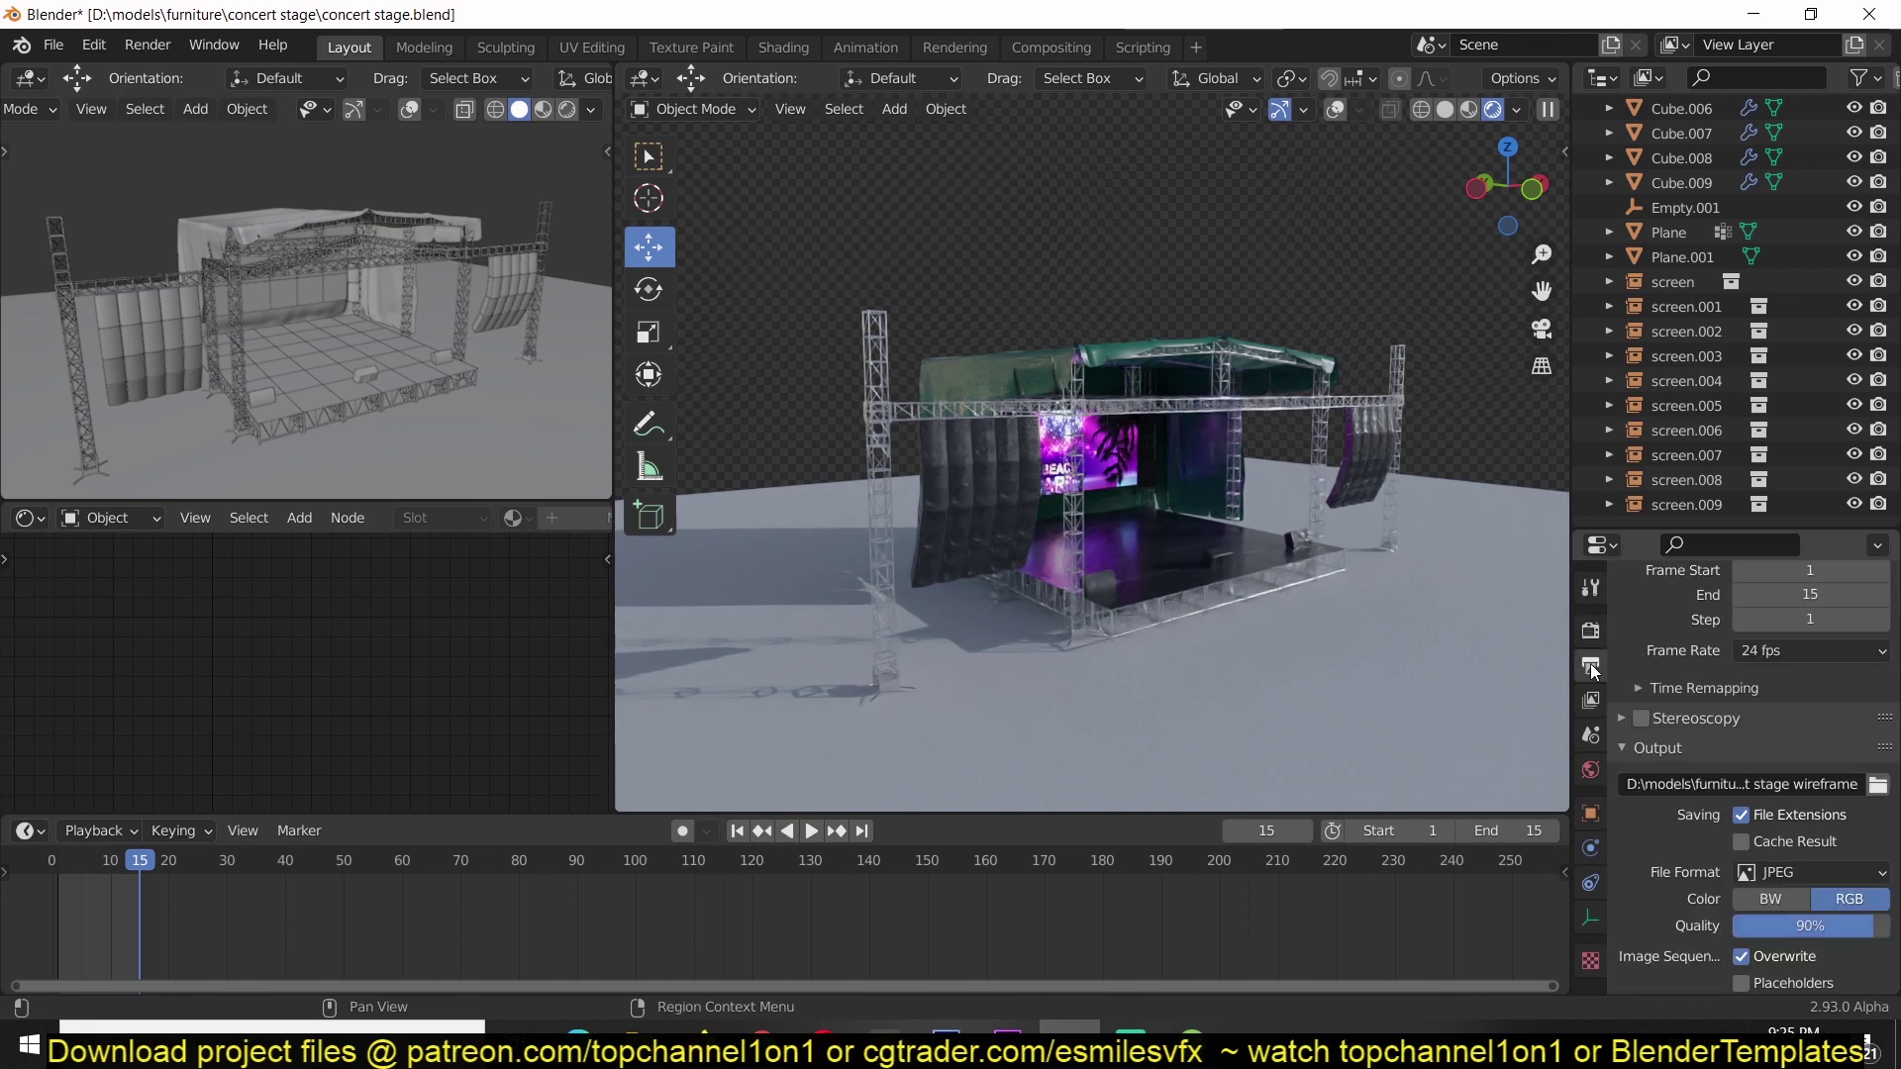
{"action": "left_click", "coordinate": [1590, 630]}
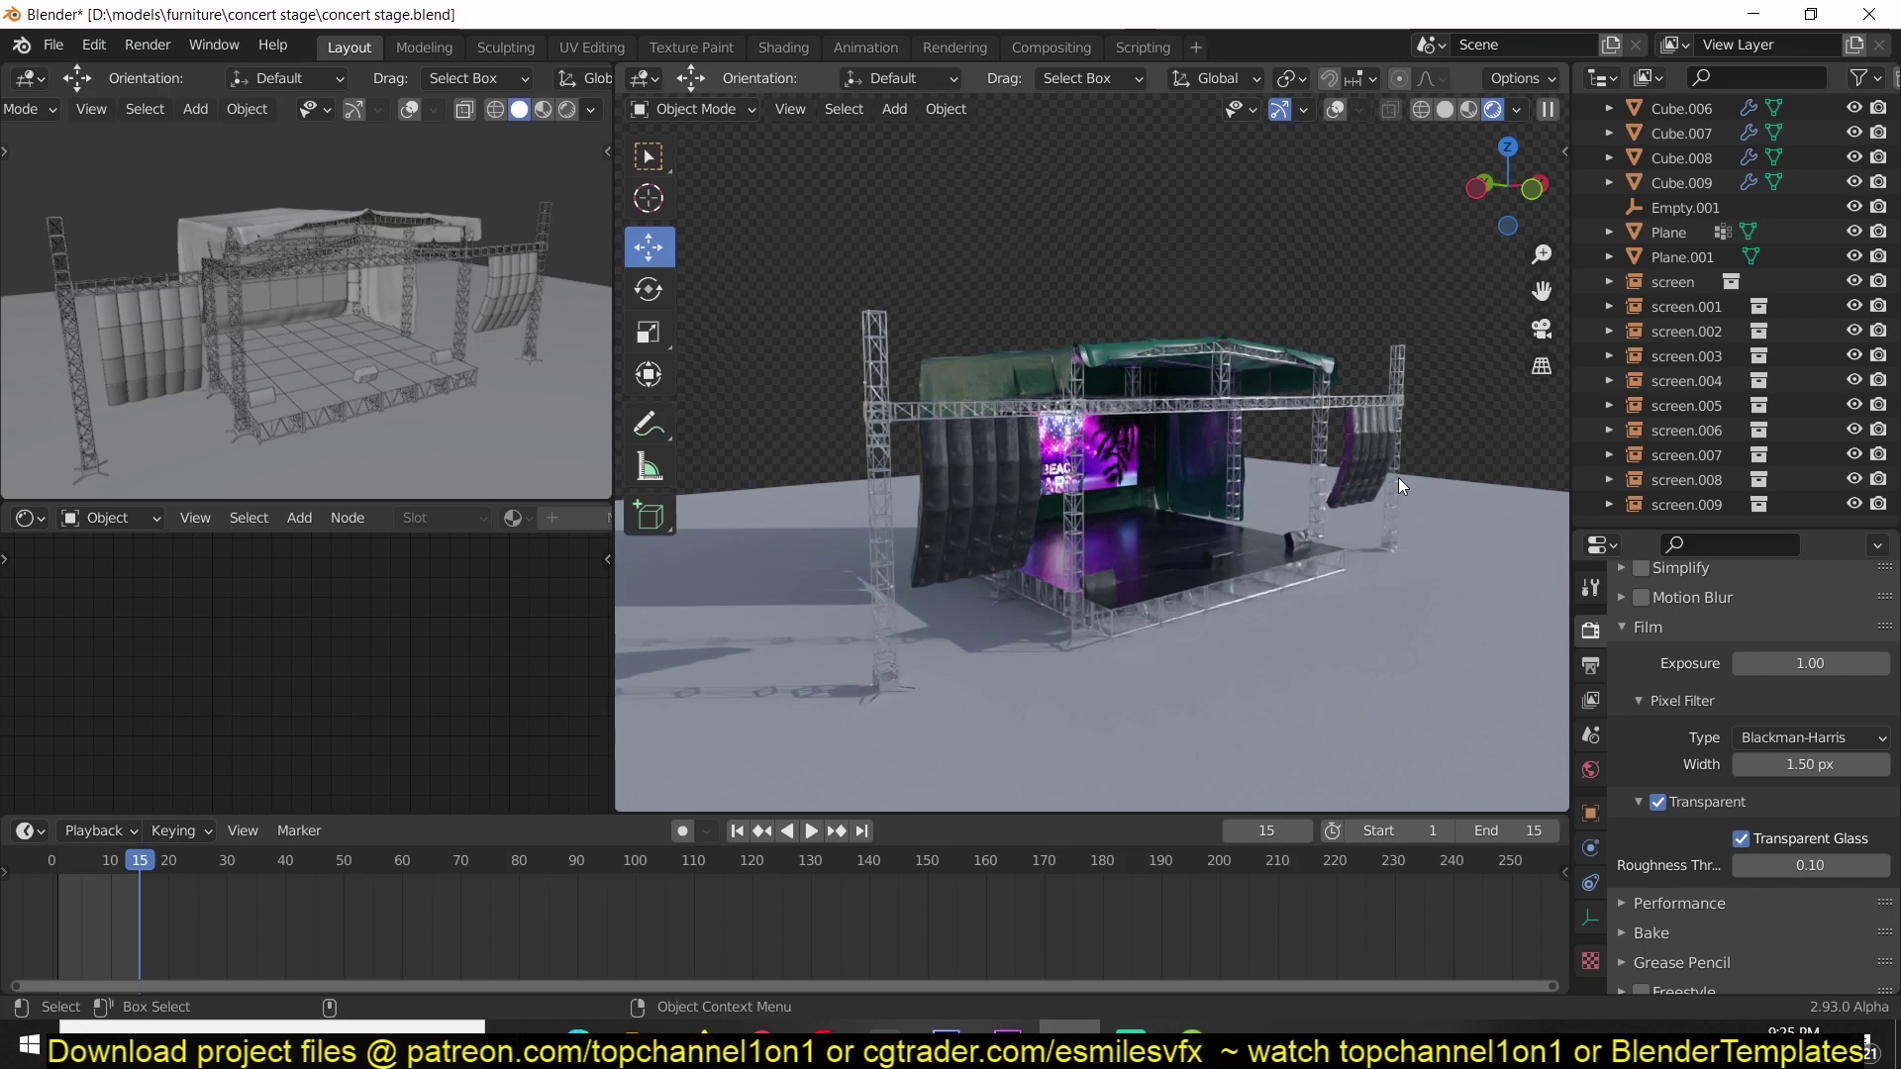
{"action": "left_click", "coordinate": [1590, 666]}
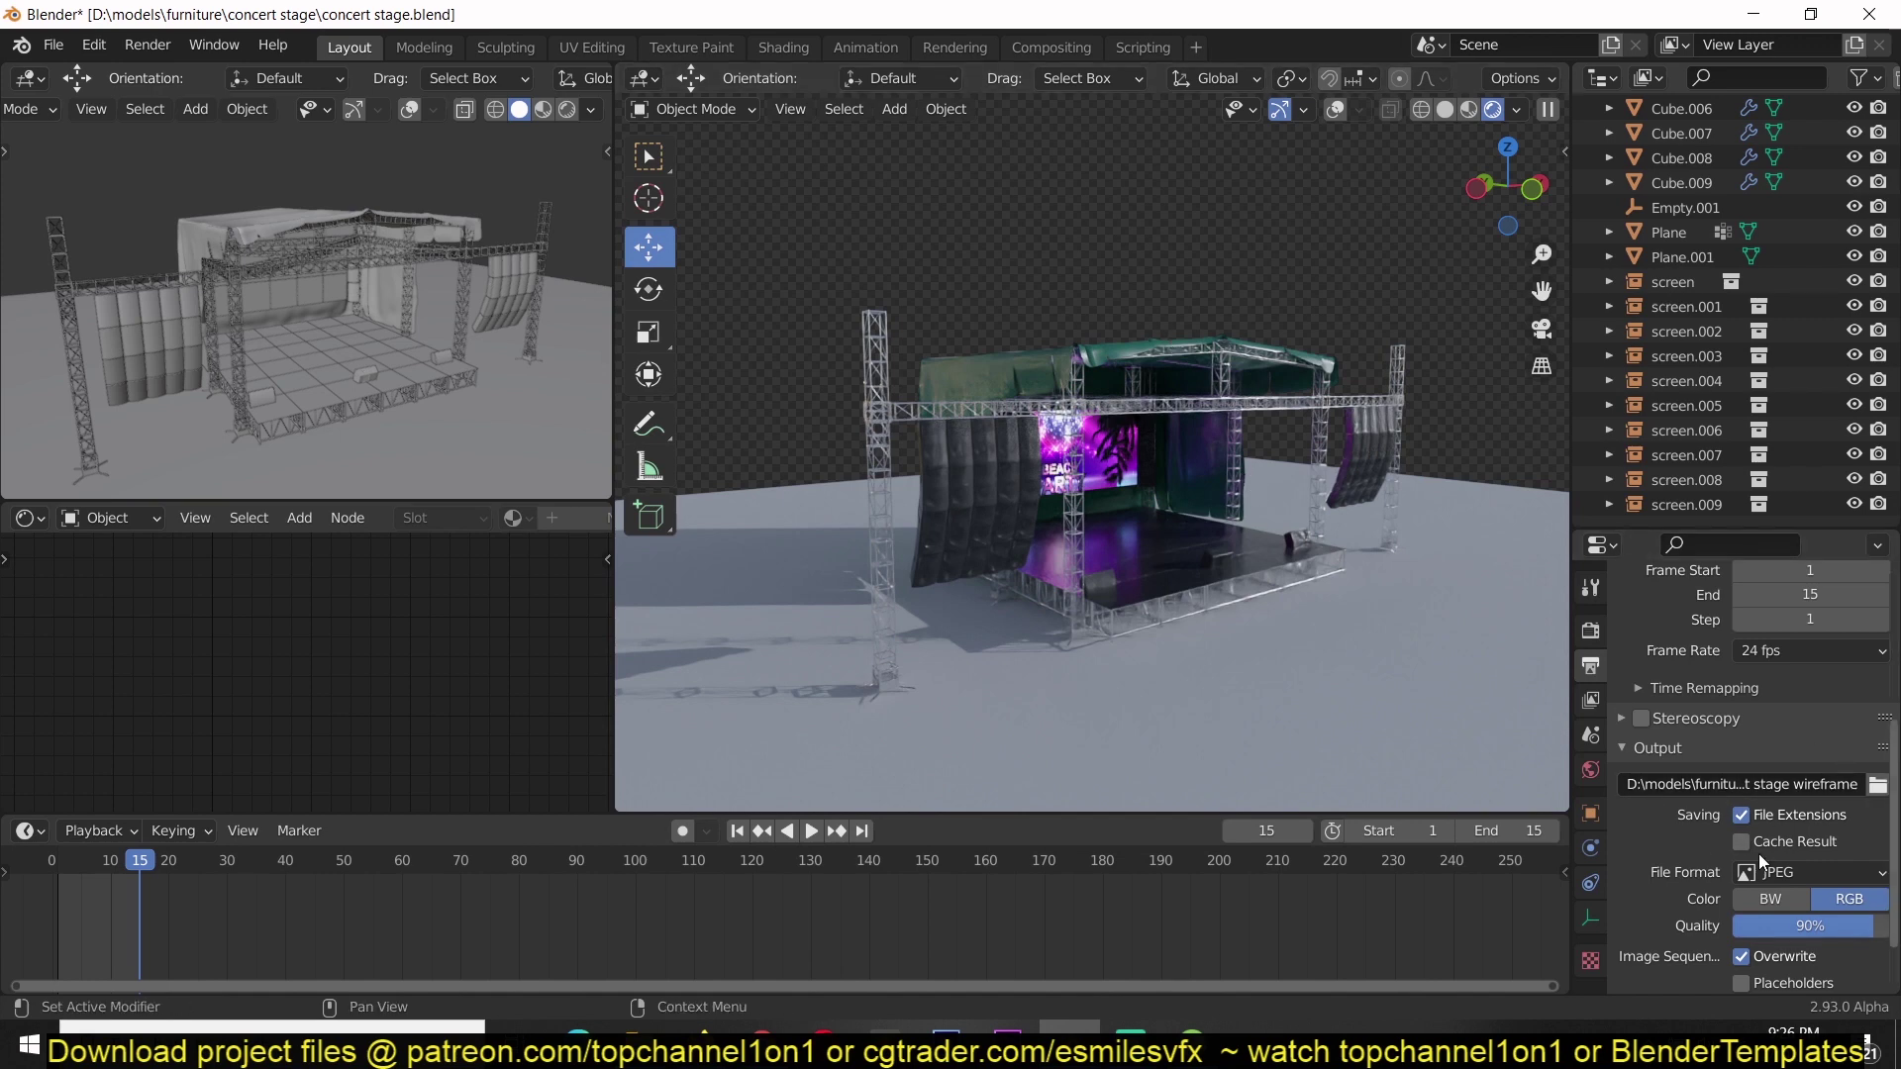
{"action": "left_click", "coordinate": [1802, 877]}
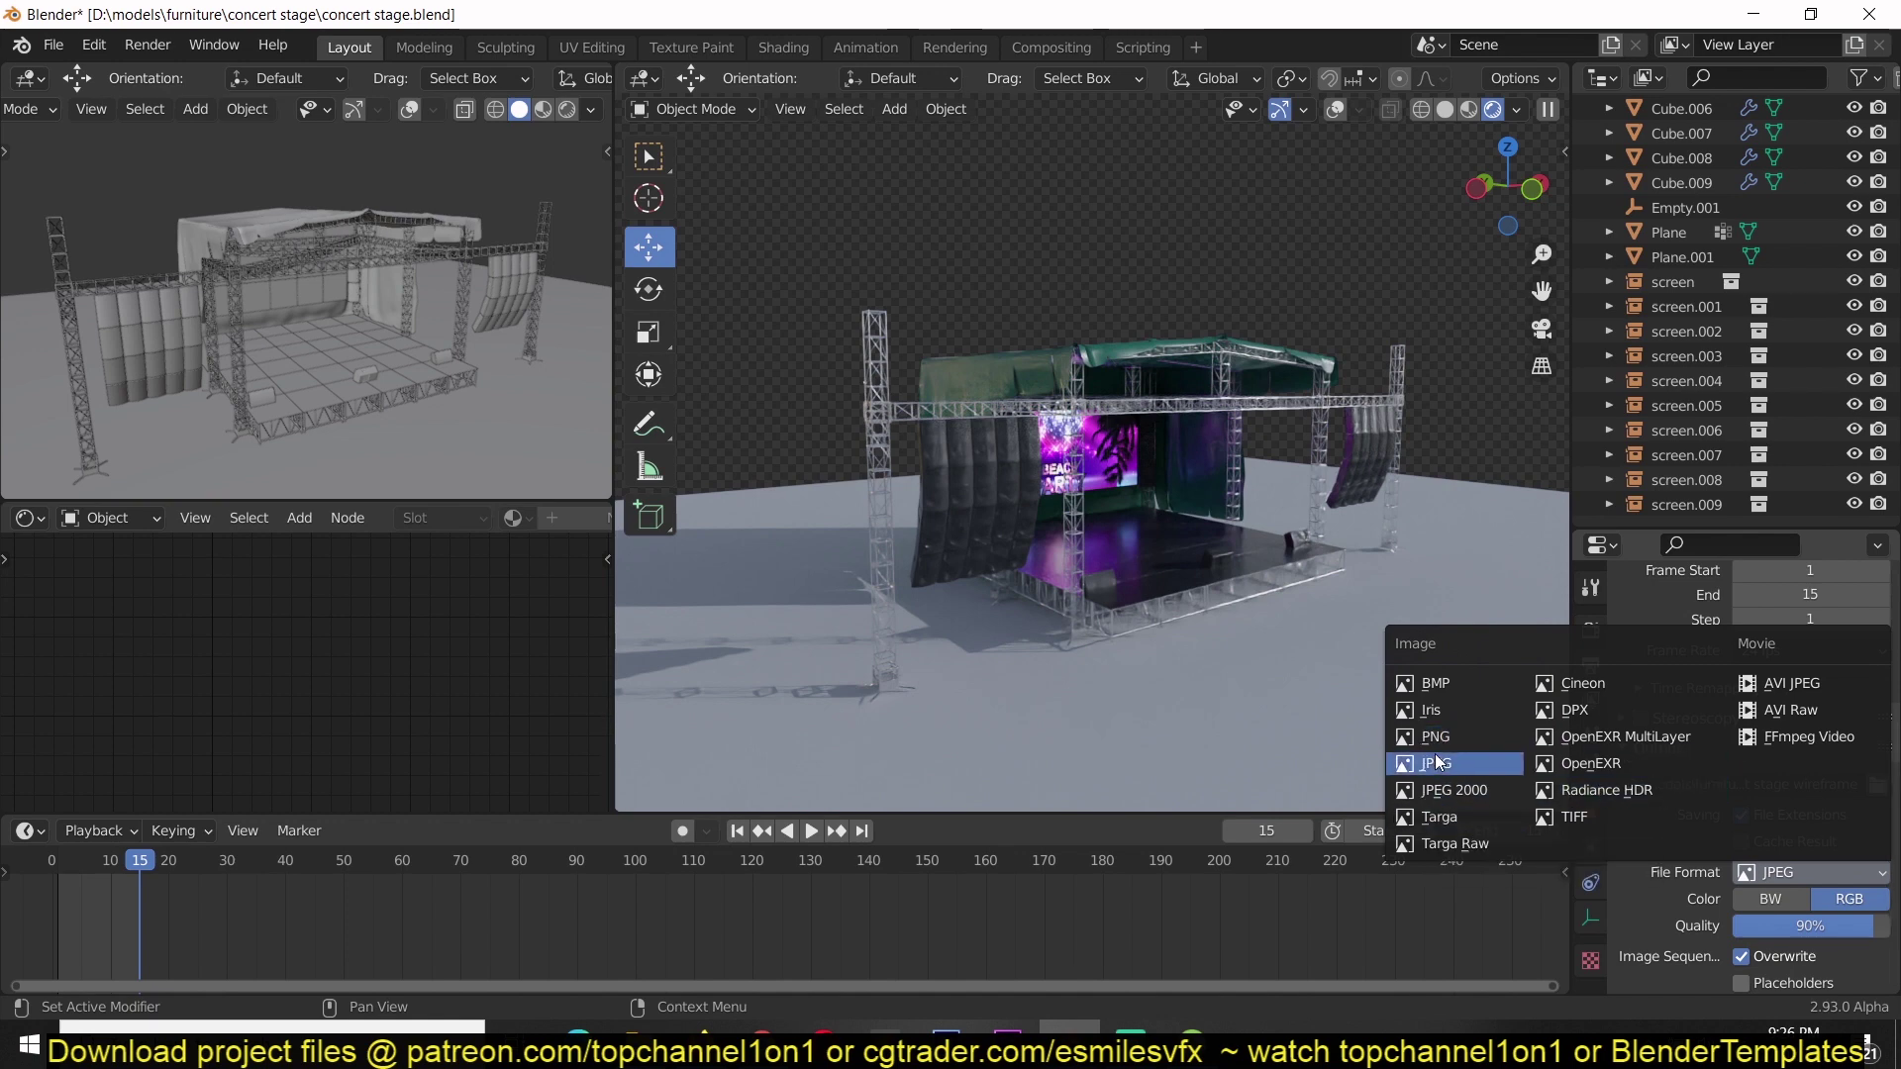
{"action": "scroll", "coordinate": [1148, 388], "scroll_direction": "up", "scroll_amount": 3}
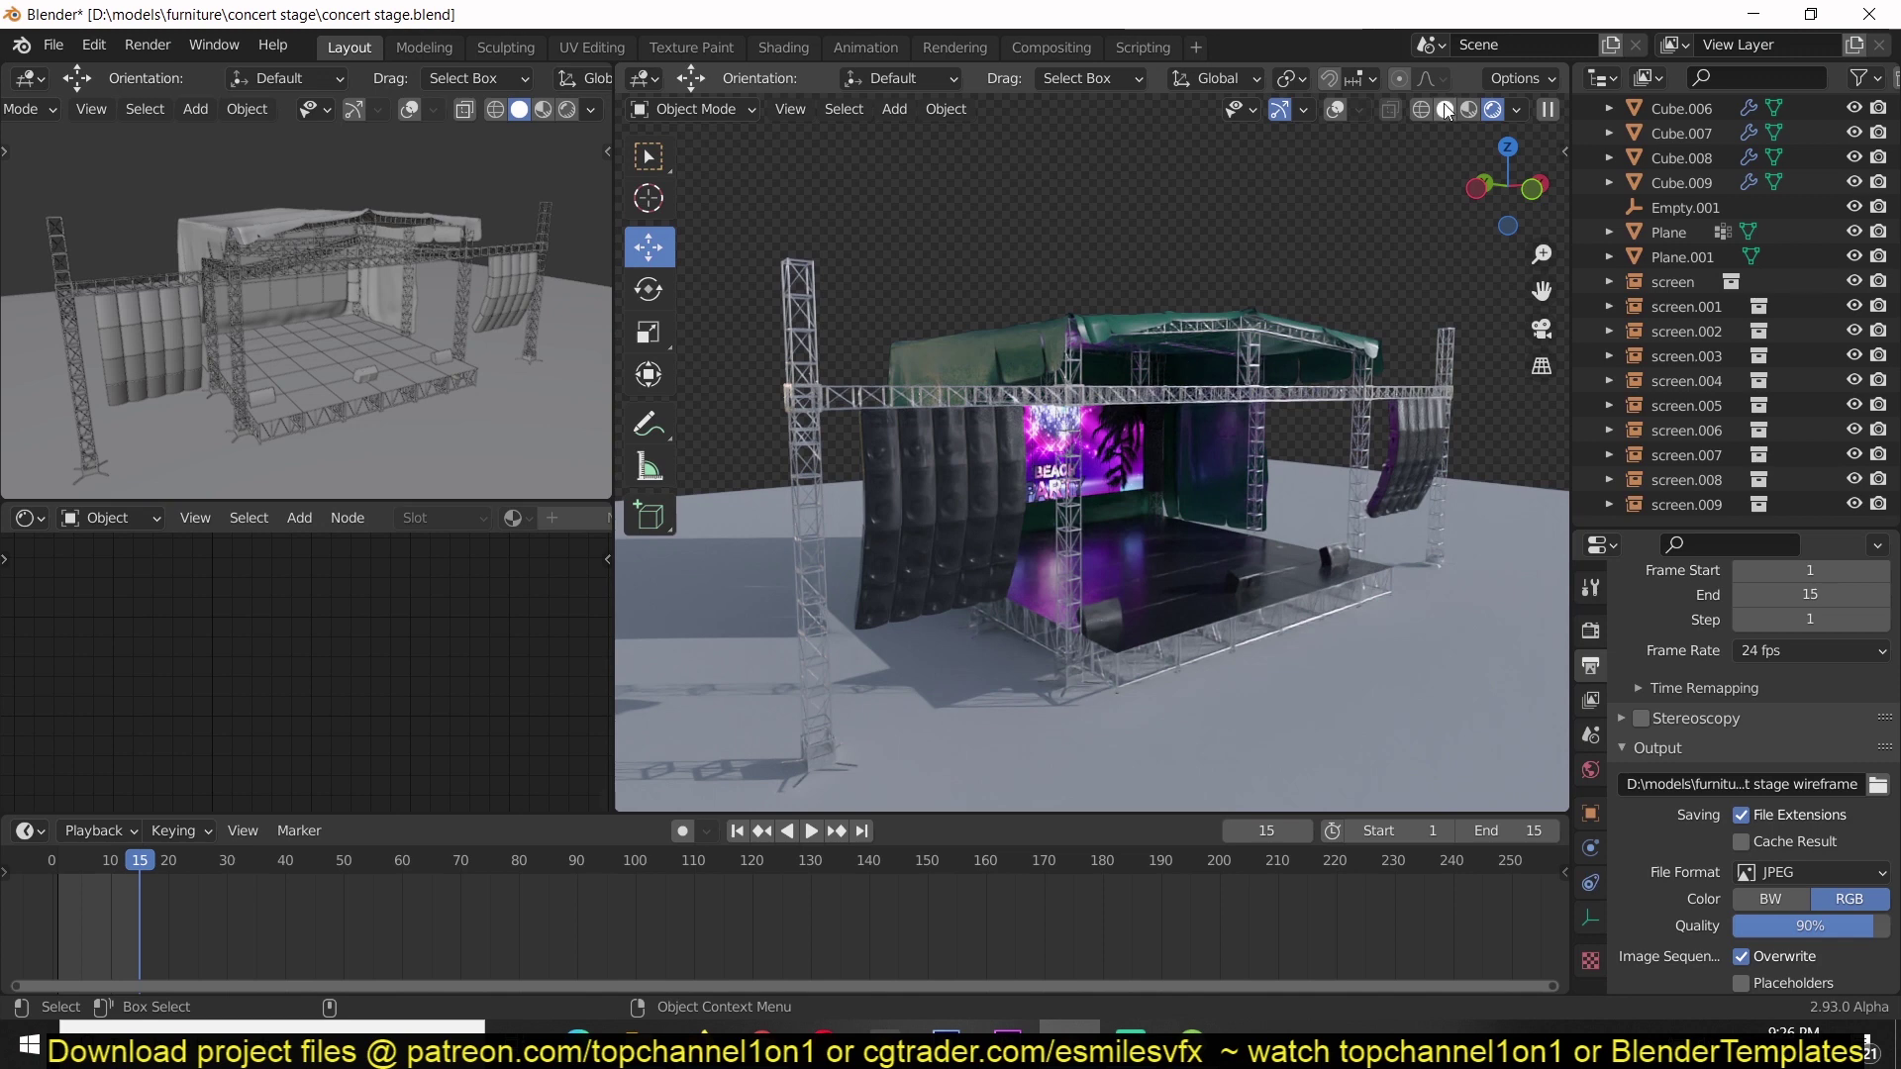
In Solid shading, add a cylinder mesh and scale it up about 3x.
{"action": "key", "text": "z"}
{"action": "left_click", "coordinate": [1371, 232]}
{"action": "middle_click_drag", "start_coordinate": [1370, 232], "coordinate": [1344, 400]}
{"action": "scroll", "coordinate": [1344, 390], "scroll_direction": "up", "scroll_amount": 2}
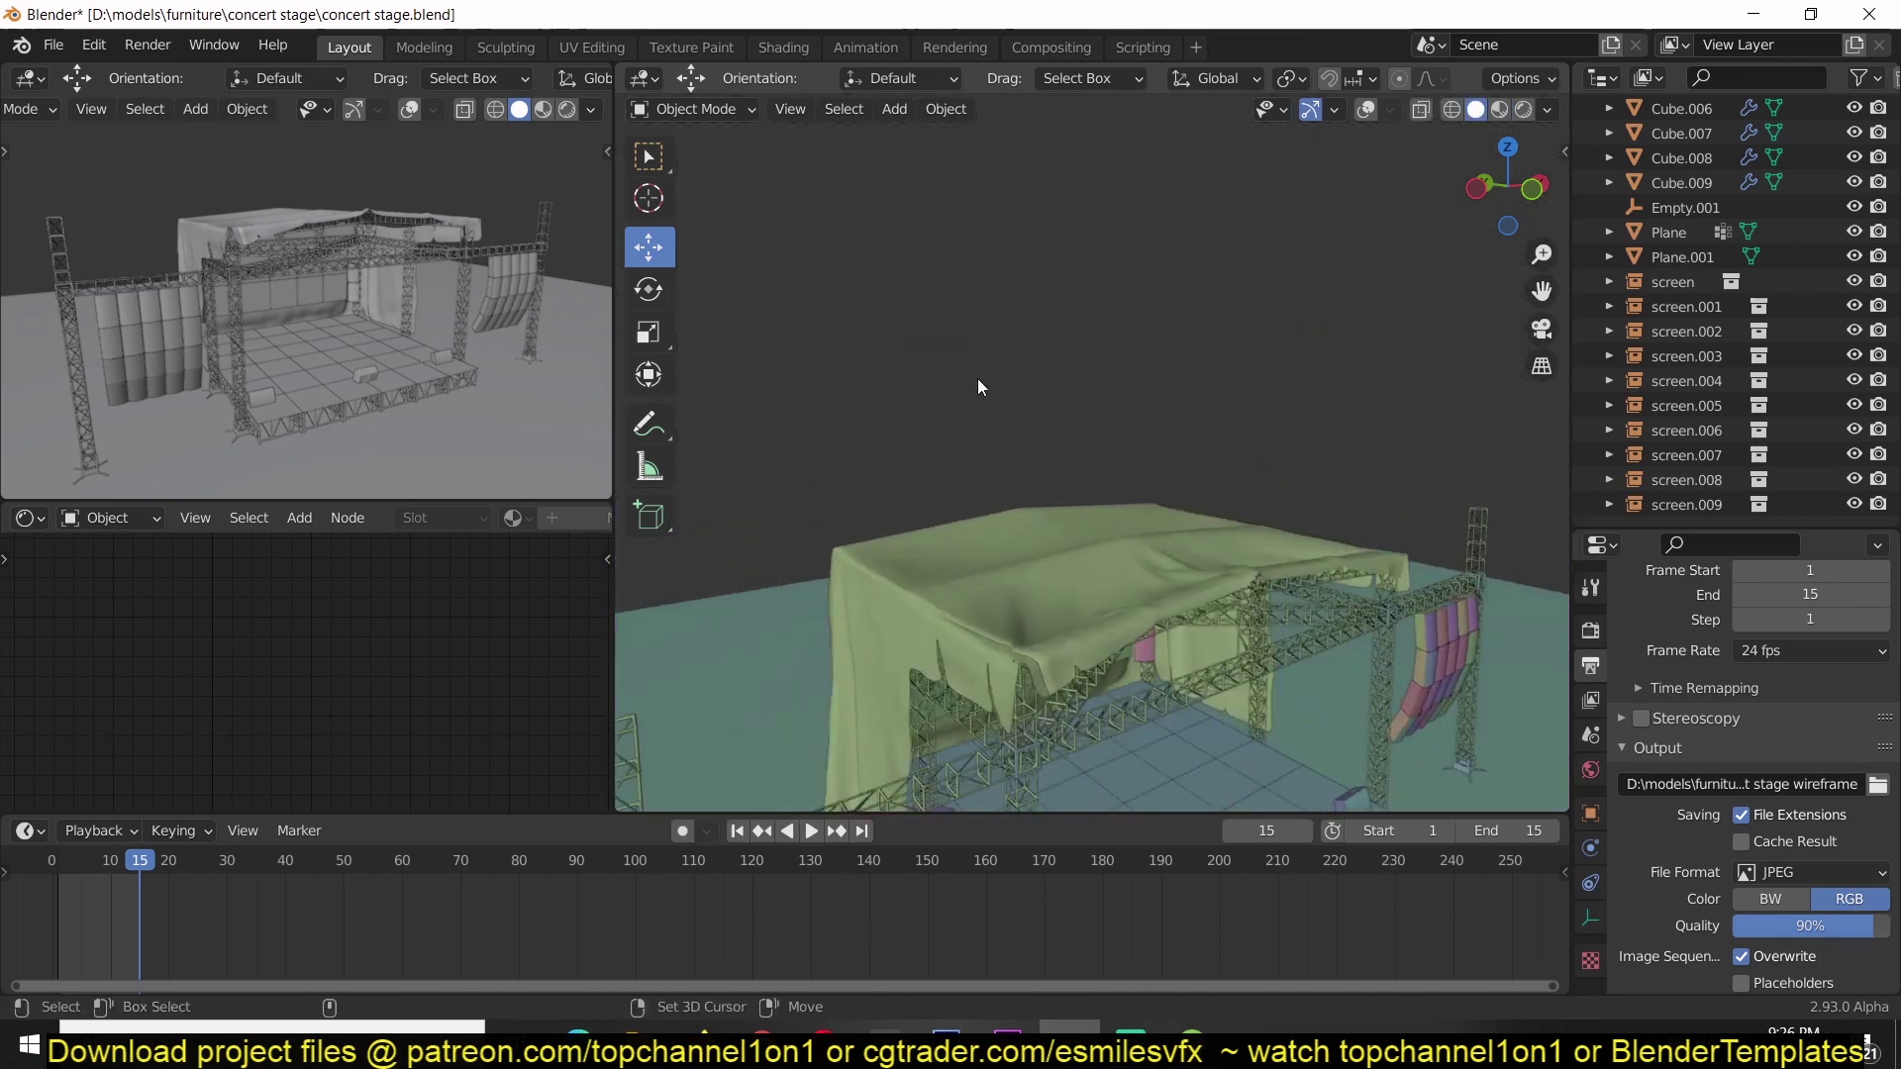
{"action": "key", "text": "shift+a"}
{"action": "mouse_move", "coordinate": [951, 375]}
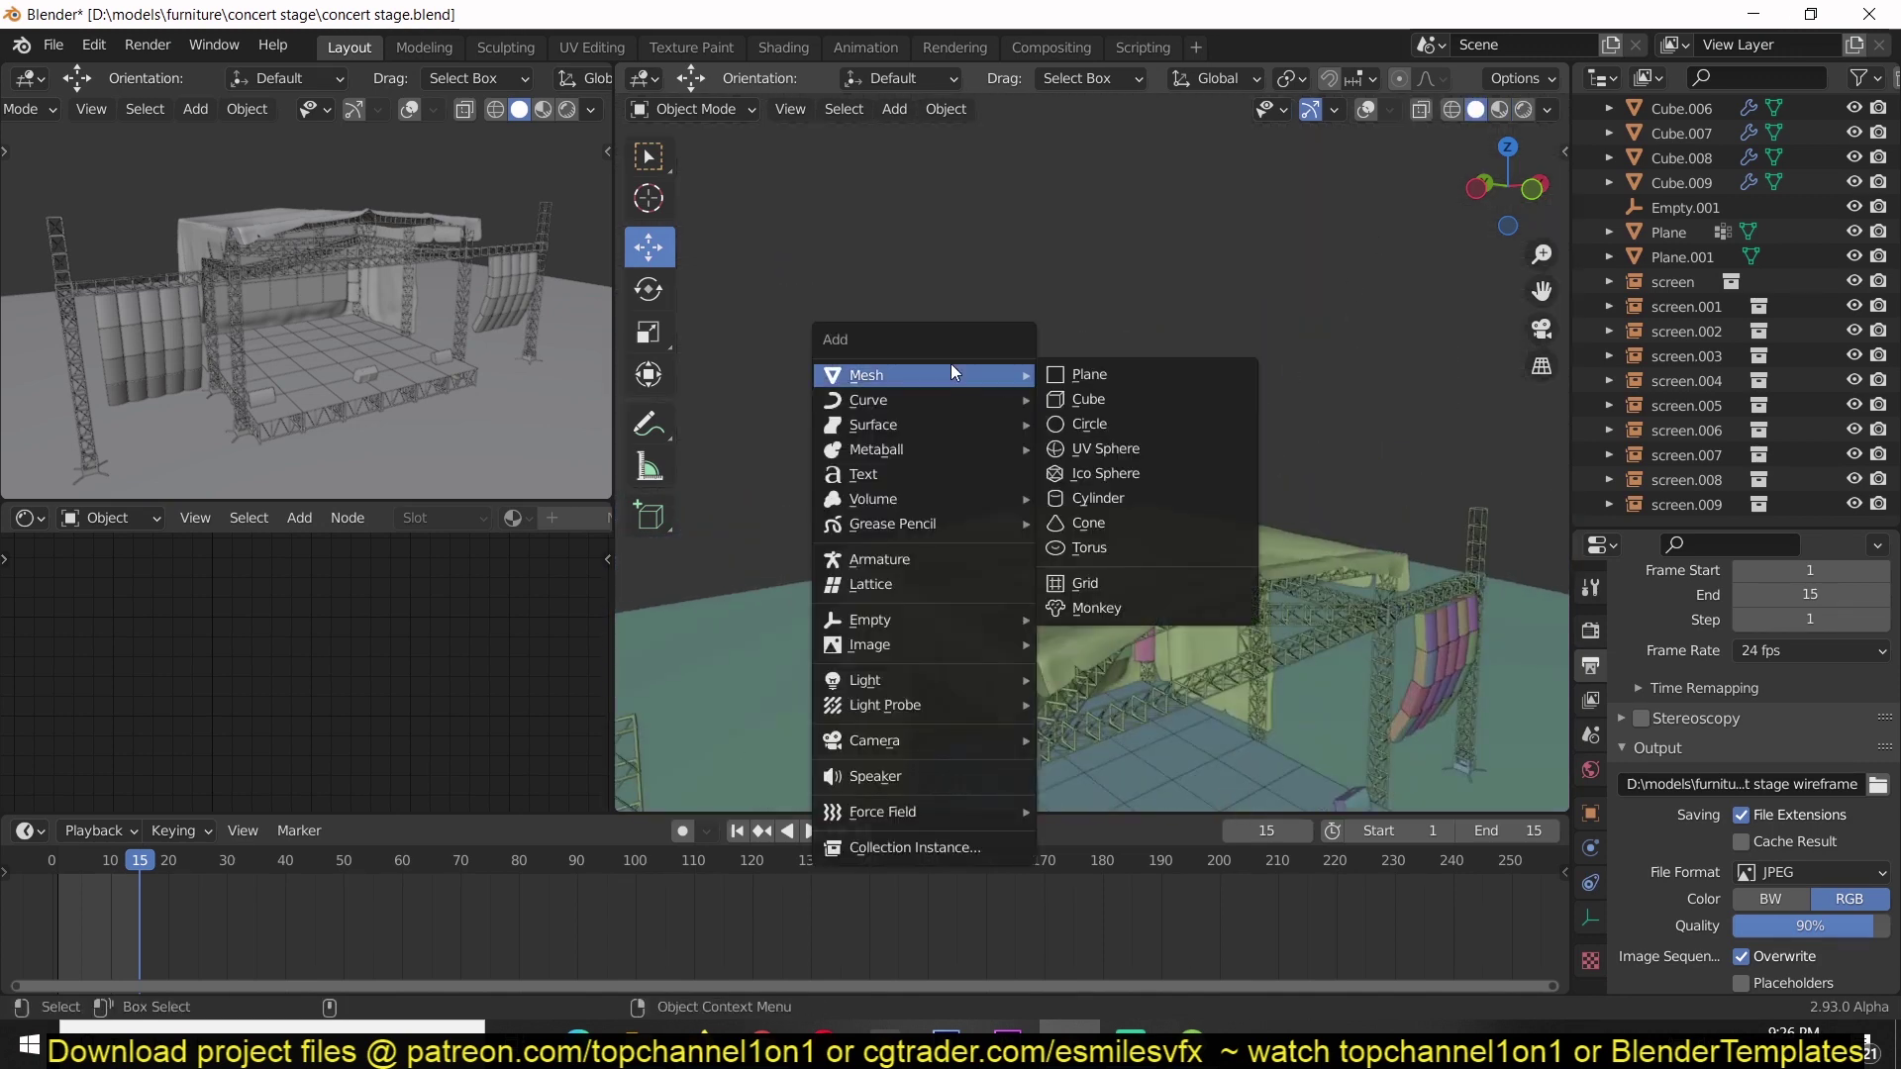
{"action": "left_click", "coordinate": [1126, 499]}
{"action": "key", "text": "s"}
{"action": "left_click", "coordinate": [742, 484]}
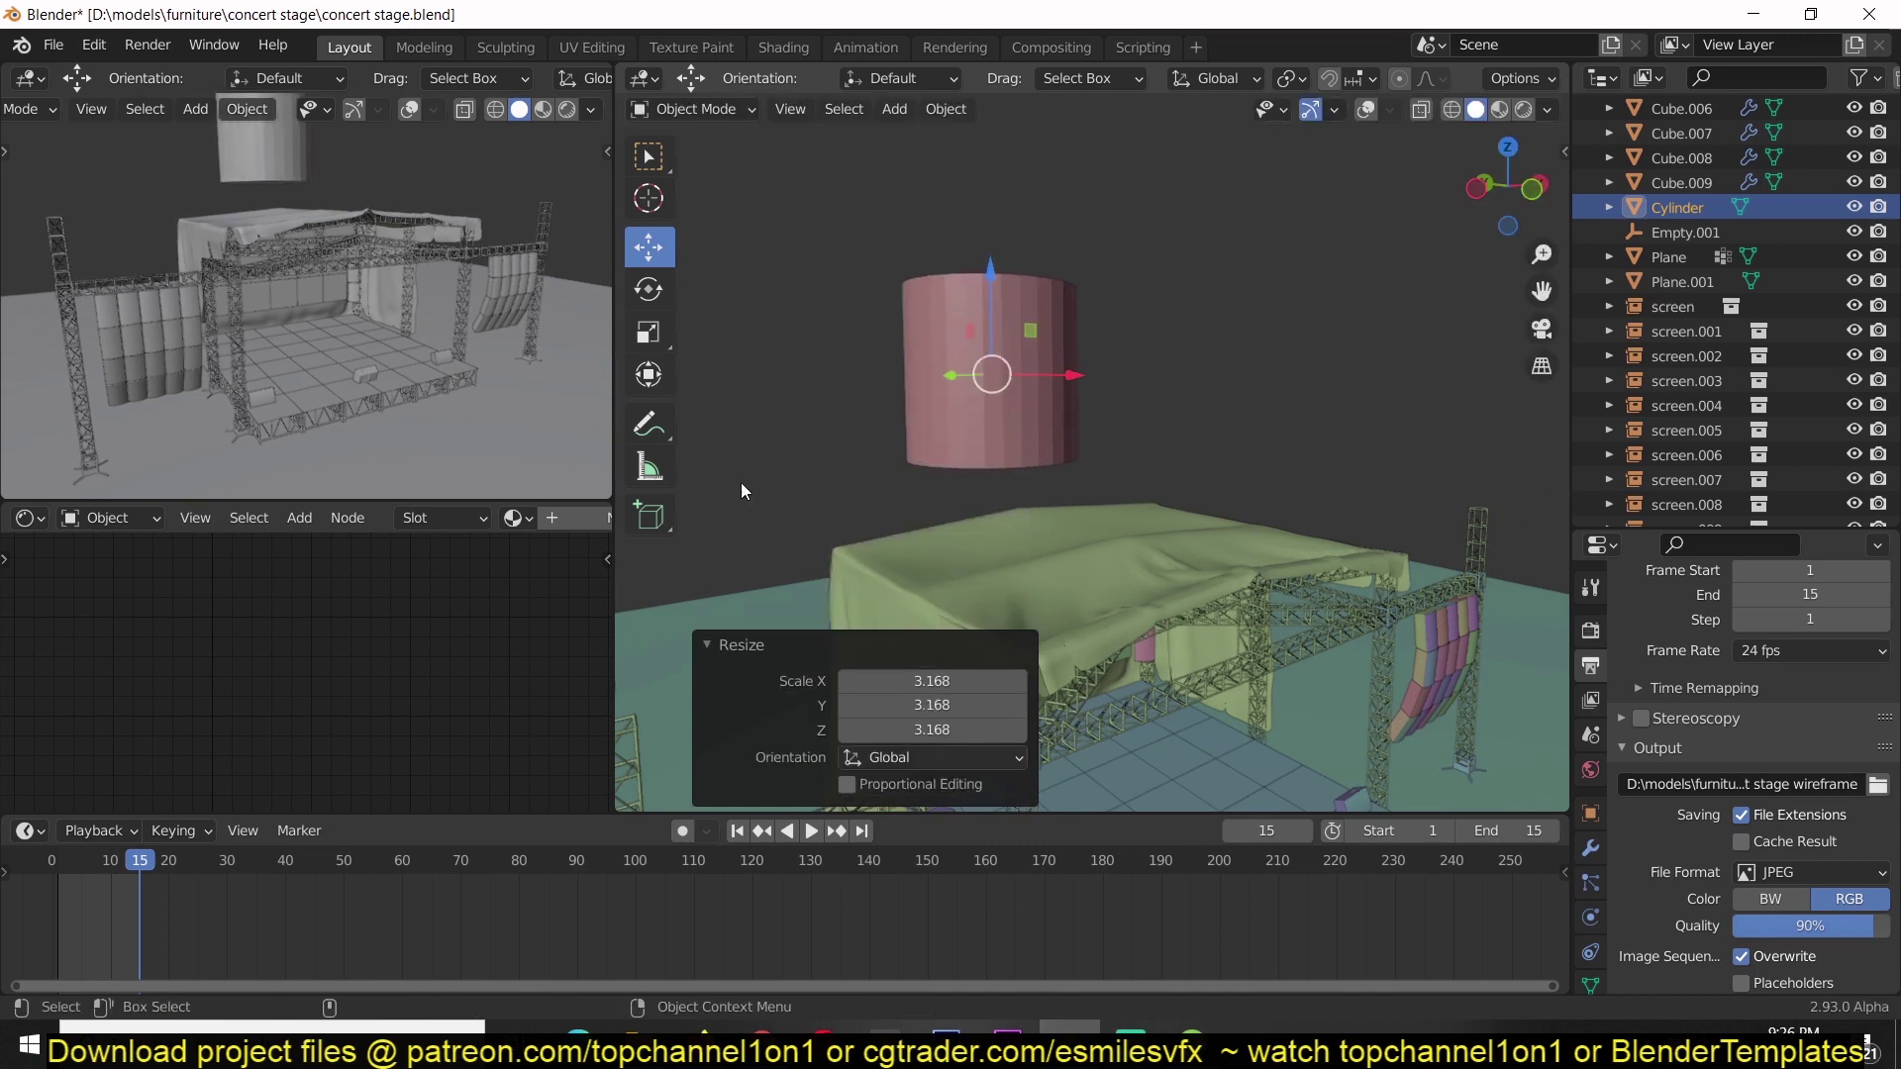
Move the cylinder down onto the stage along Y and give it a new material.
{"action": "key", "text": "g"}
{"action": "left_click", "coordinate": [1208, 527]}
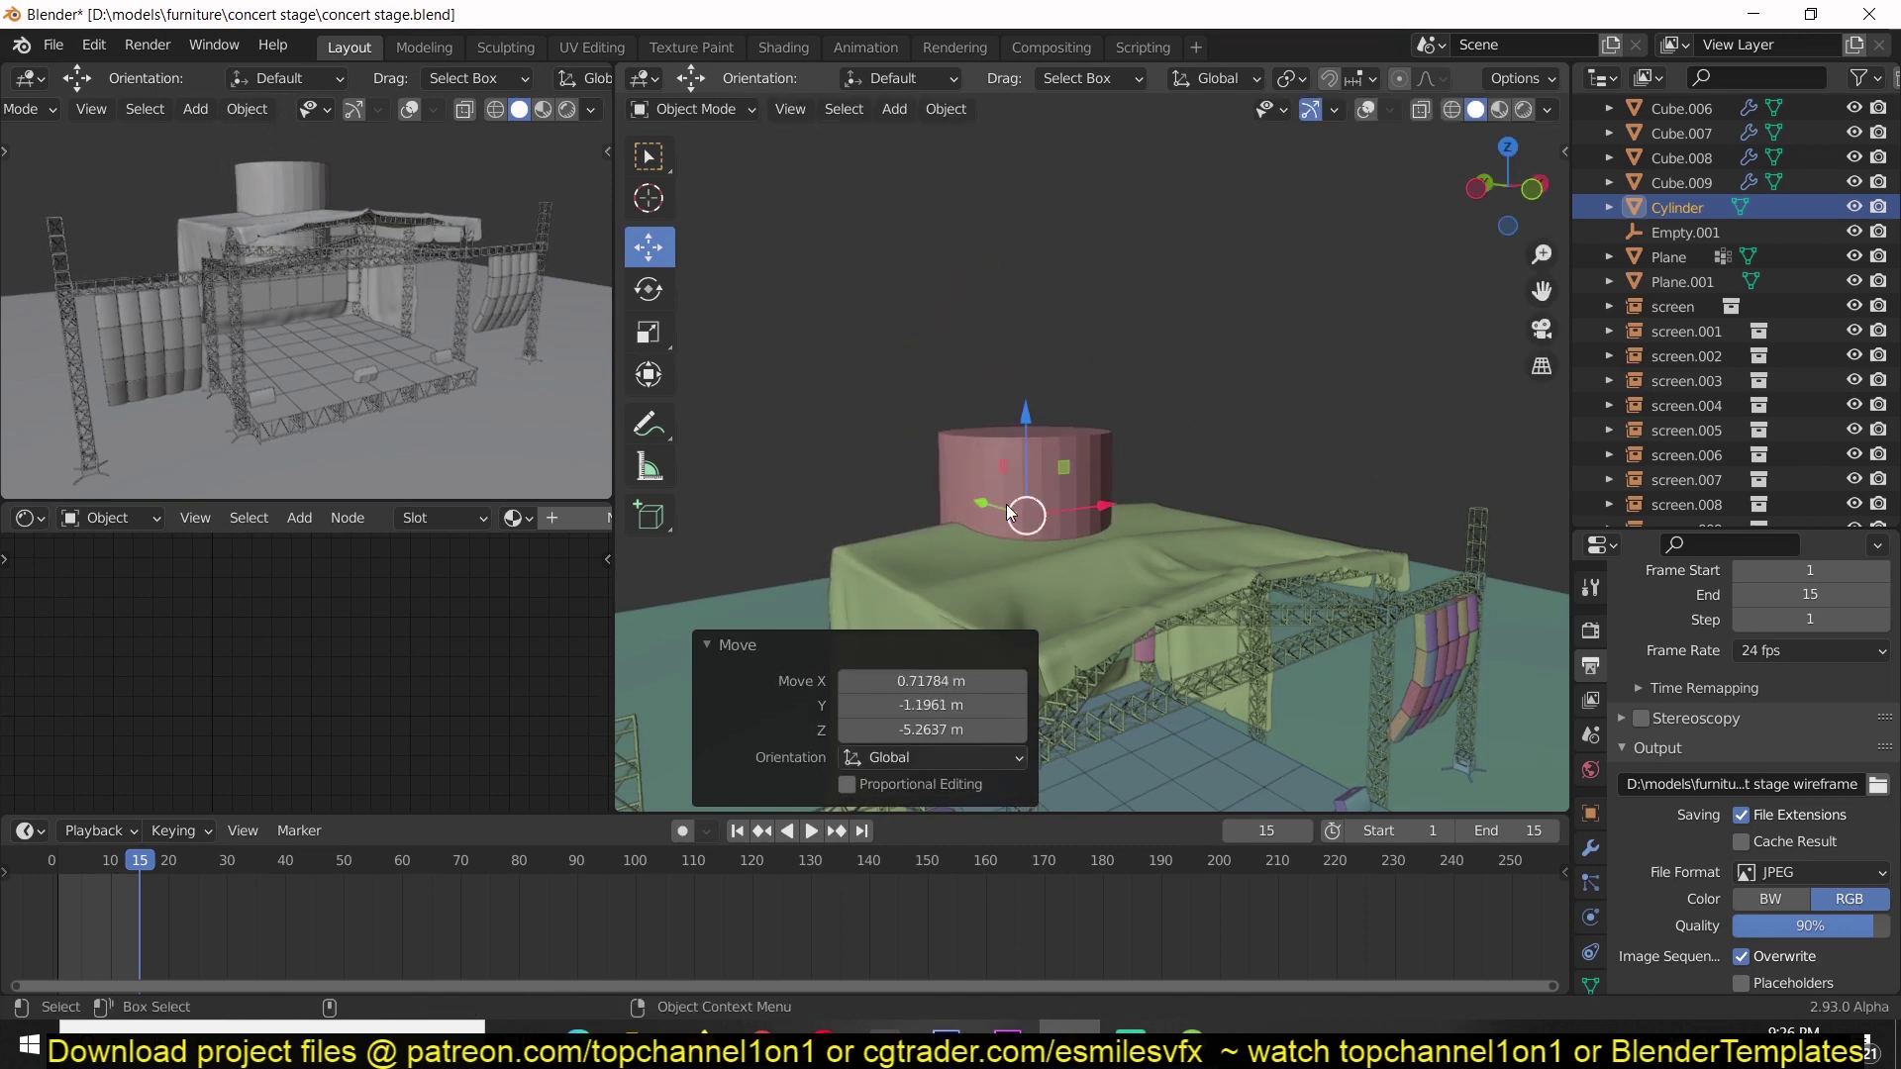
{"action": "key", "text": "g"}
{"action": "key", "text": "y"}
{"action": "left_click", "coordinate": [1047, 526]}
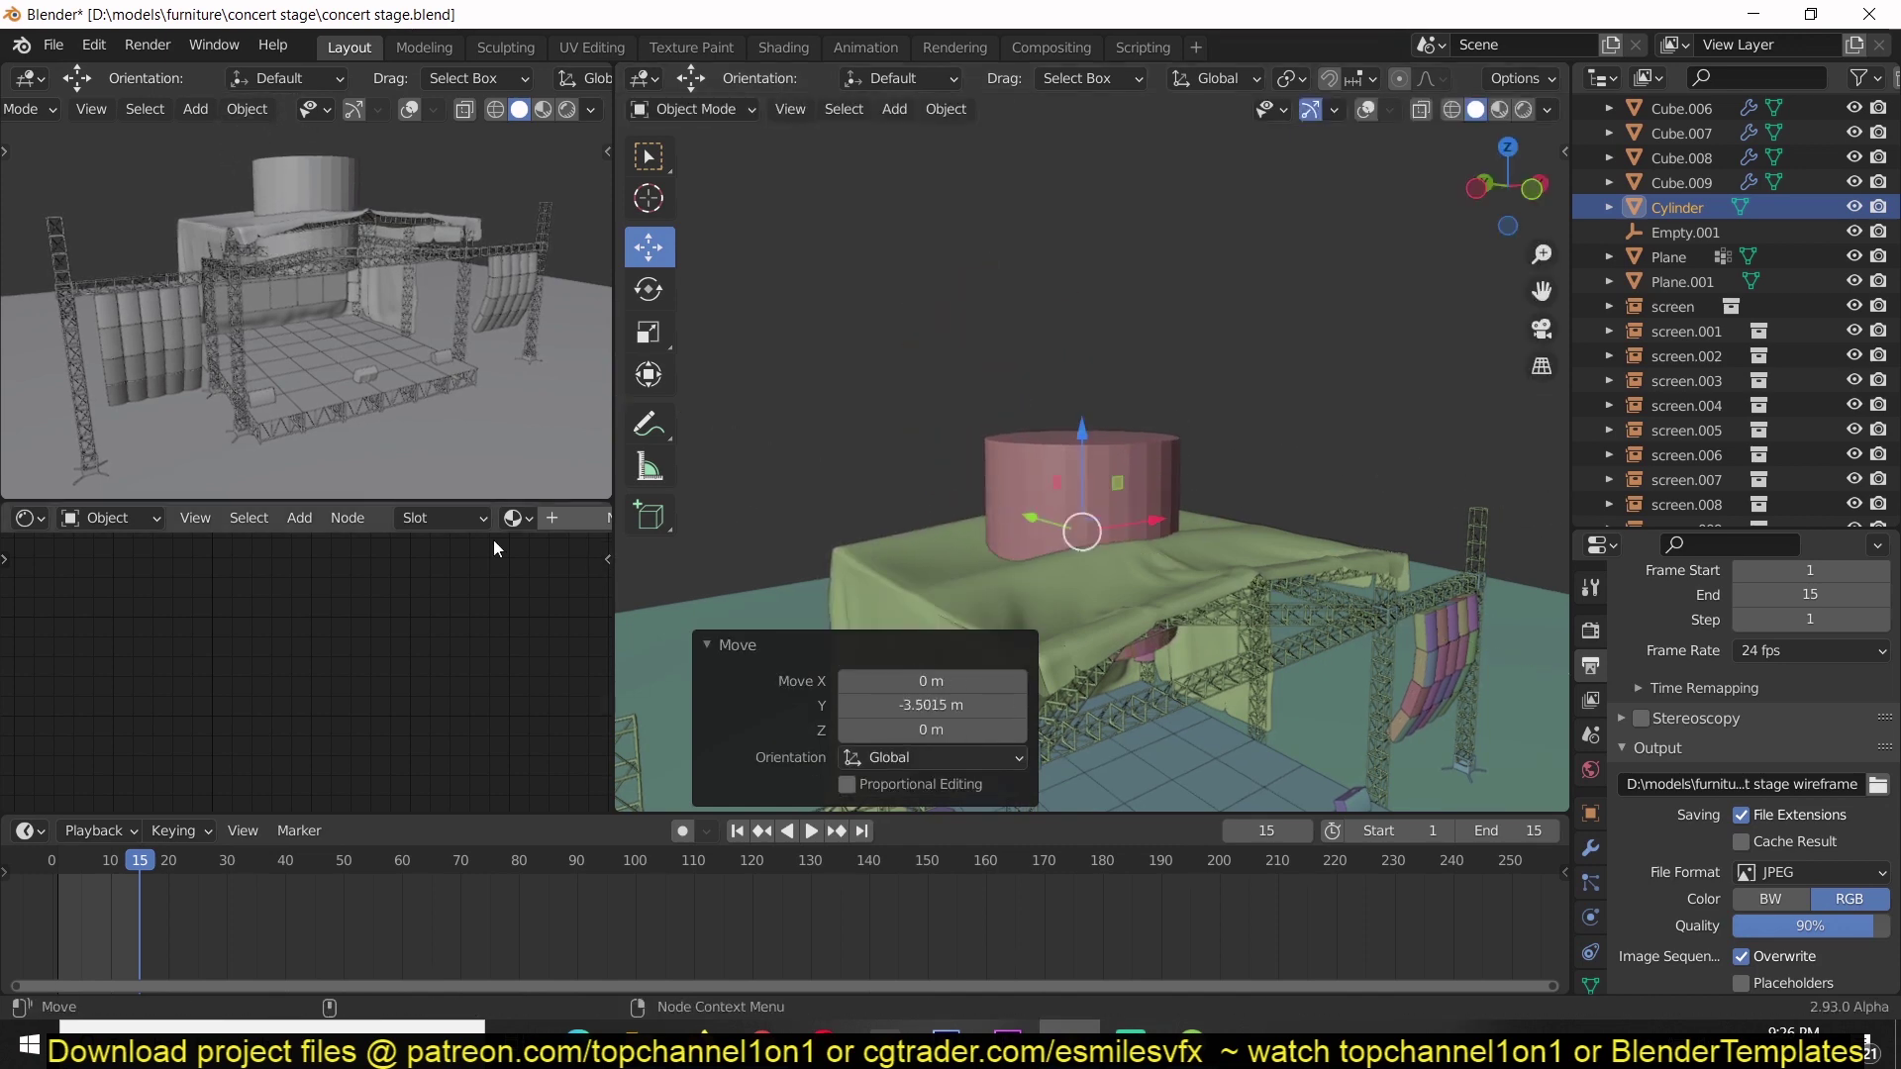
{"action": "left_click", "coordinate": [550, 520]}
{"action": "scroll", "coordinate": [474, 634], "scroll_direction": "down", "scroll_amount": 5}
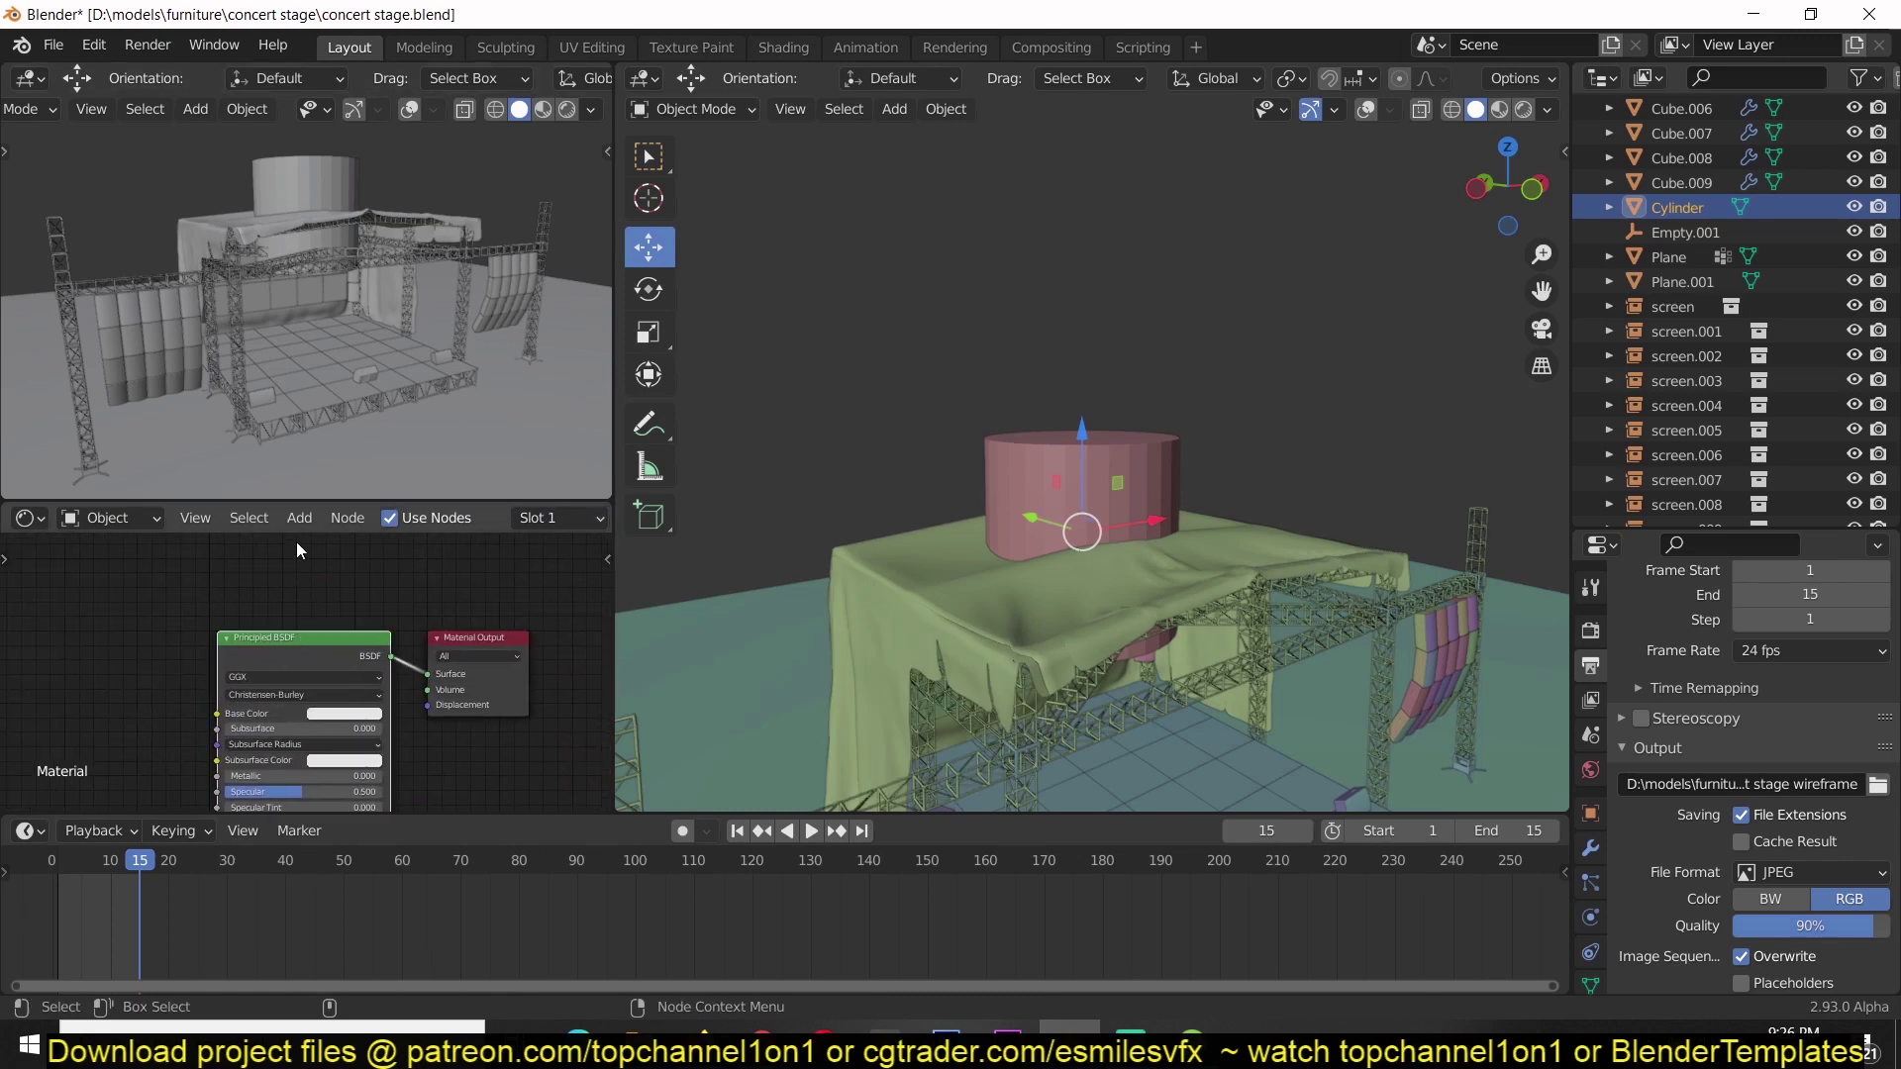
Add a Glass BSDF node wired into the Material Output's Surface input.
{"action": "key", "text": "shift+a"}
{"action": "mouse_move", "coordinate": [217, 646]}
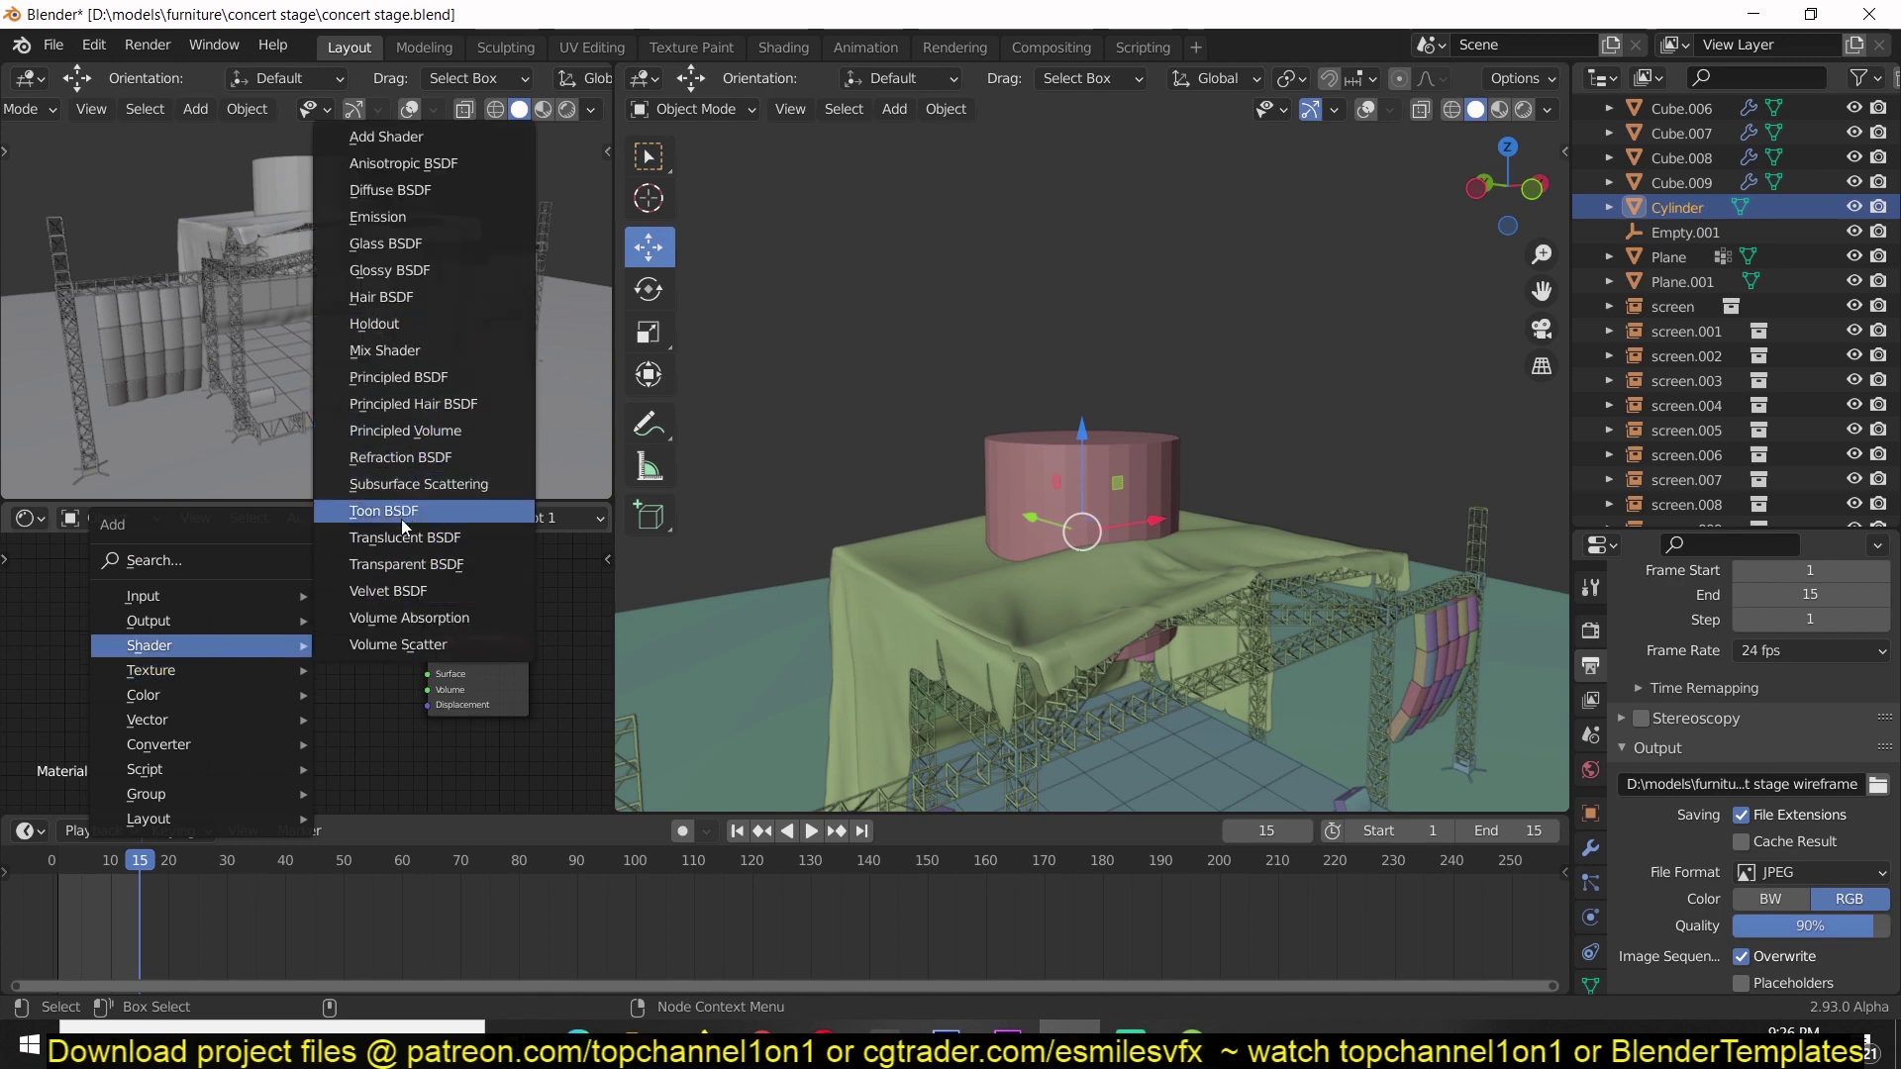
{"action": "left_click", "coordinate": [412, 248]}
{"action": "left_click", "coordinate": [264, 643]}
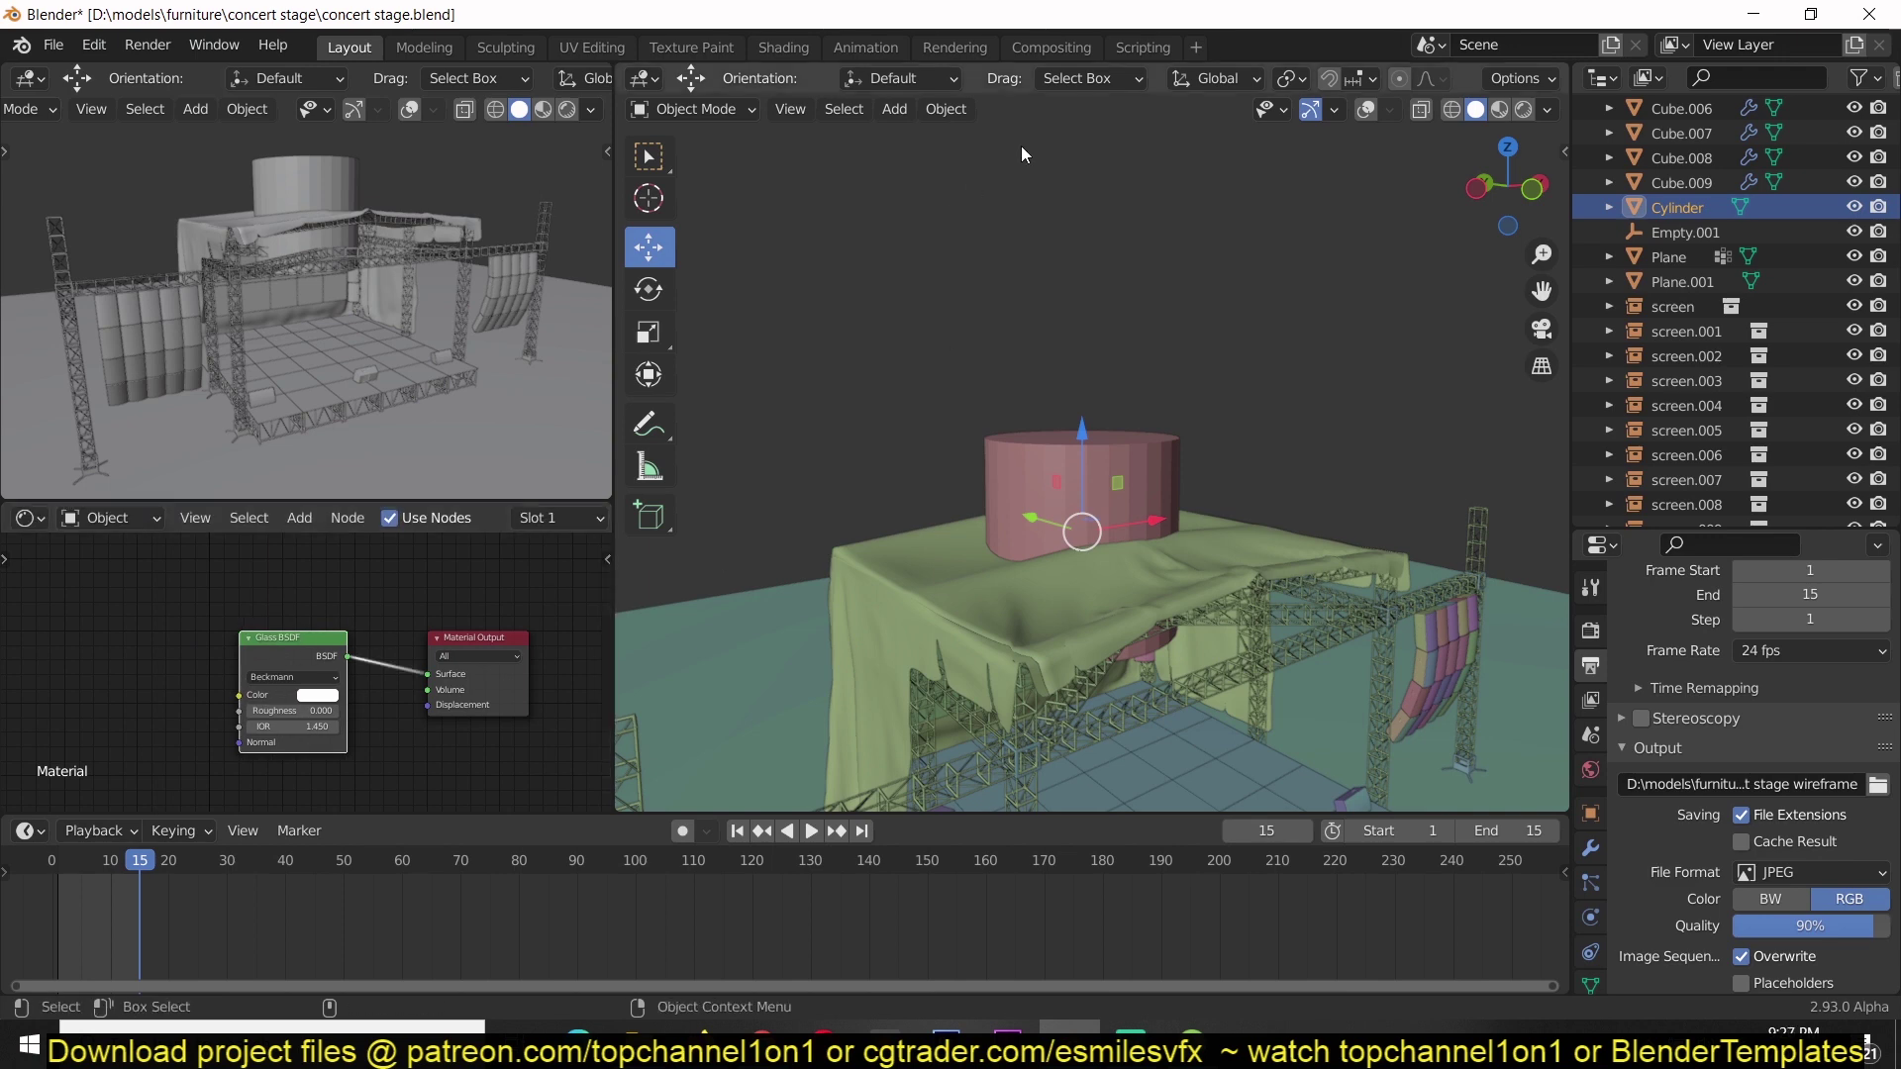
Preview the glass cylinder in Rendered shading and review the Film render settings.
{"action": "left_click", "coordinate": [1523, 109]}
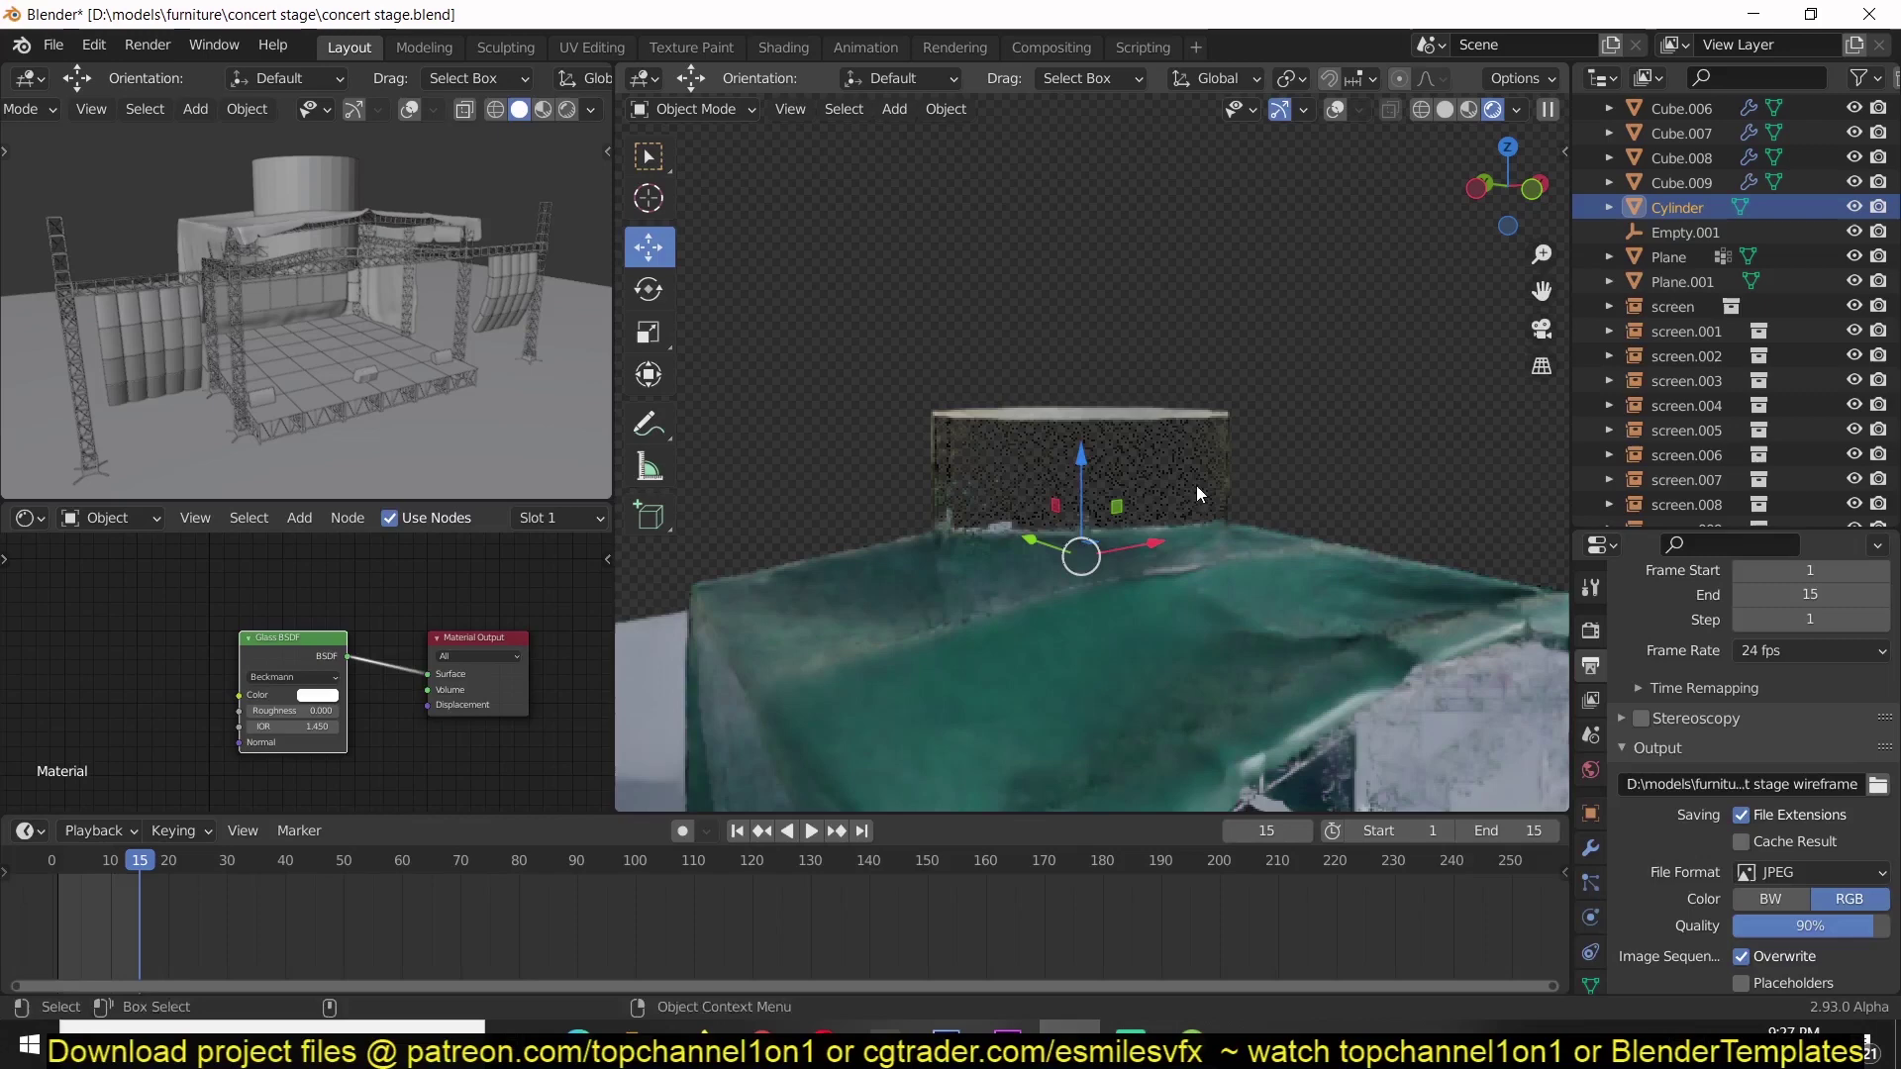
{"action": "middle_click_drag", "start_coordinate": [1196, 485], "coordinate": [1153, 472]}
{"action": "key", "text": "alt+a"}
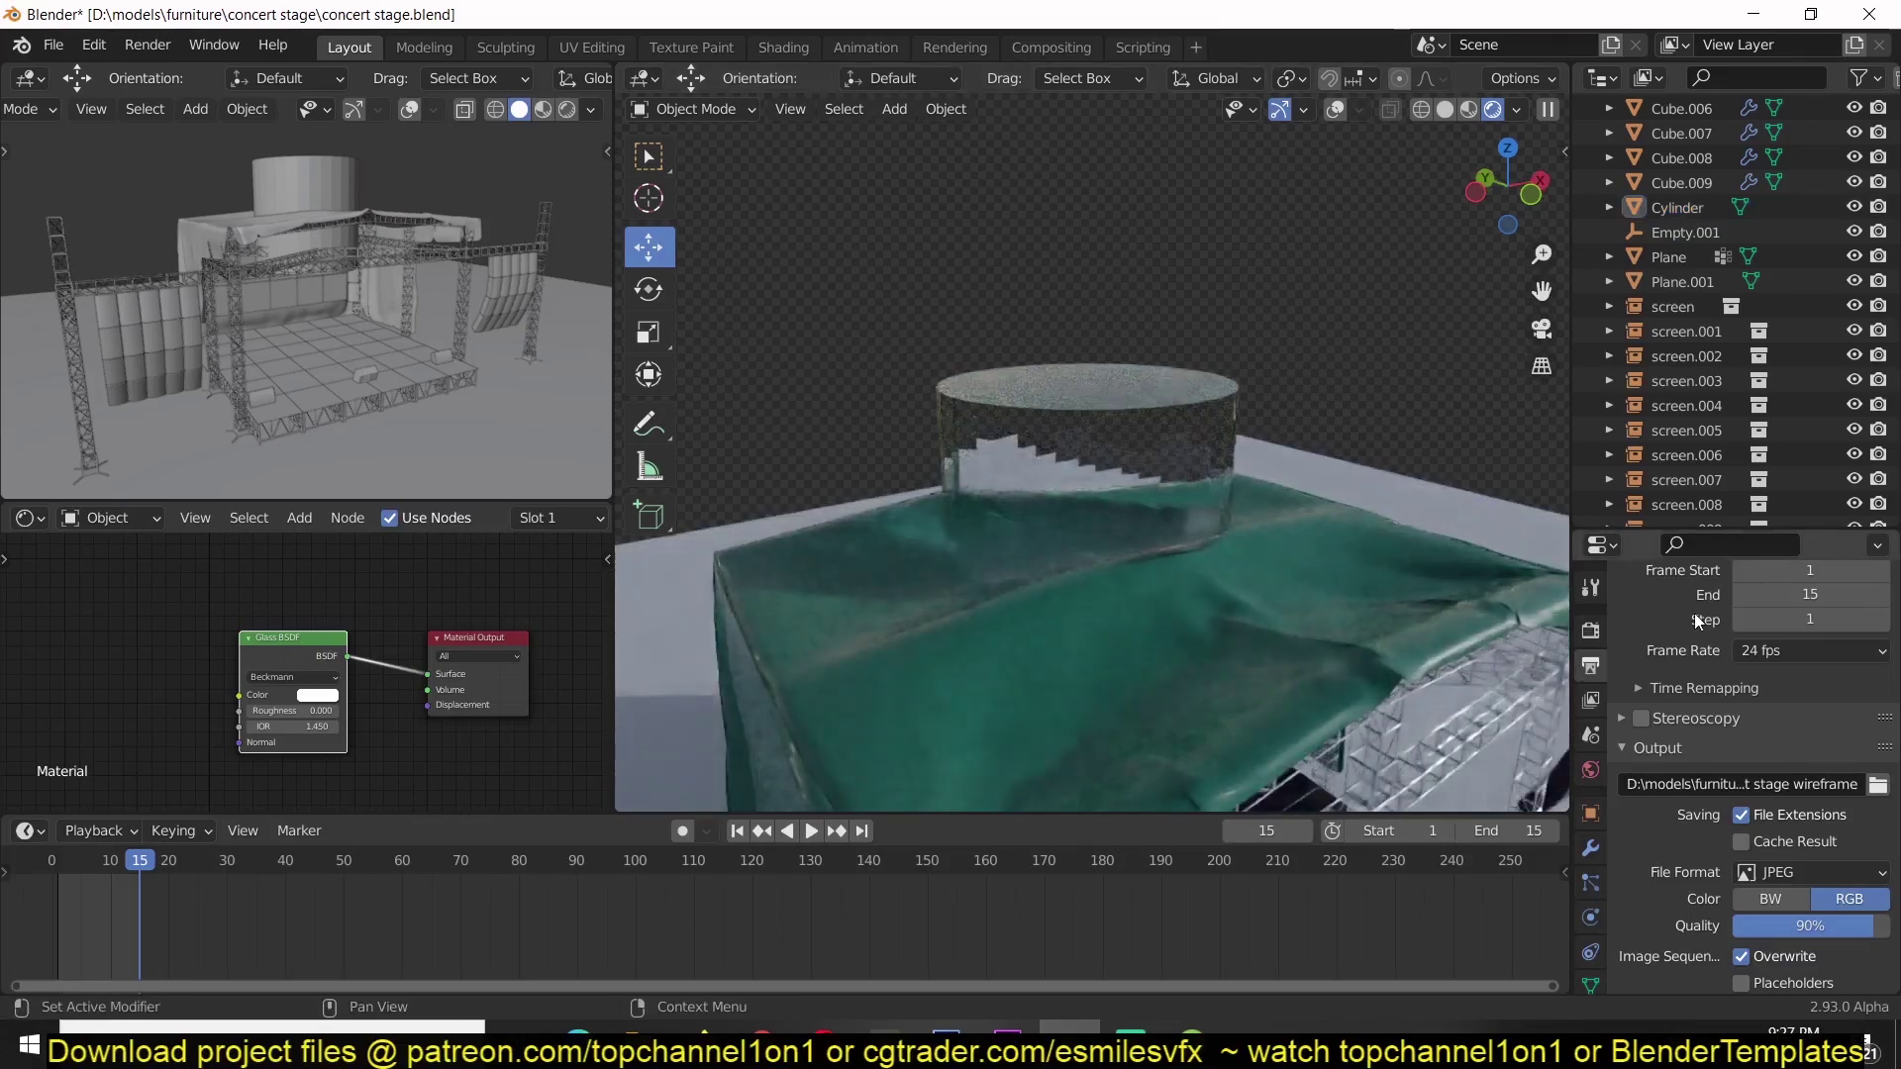
{"action": "left_click", "coordinate": [1591, 629]}
{"action": "scroll", "coordinate": [1751, 848], "scroll_direction": "down", "scroll_amount": 4}
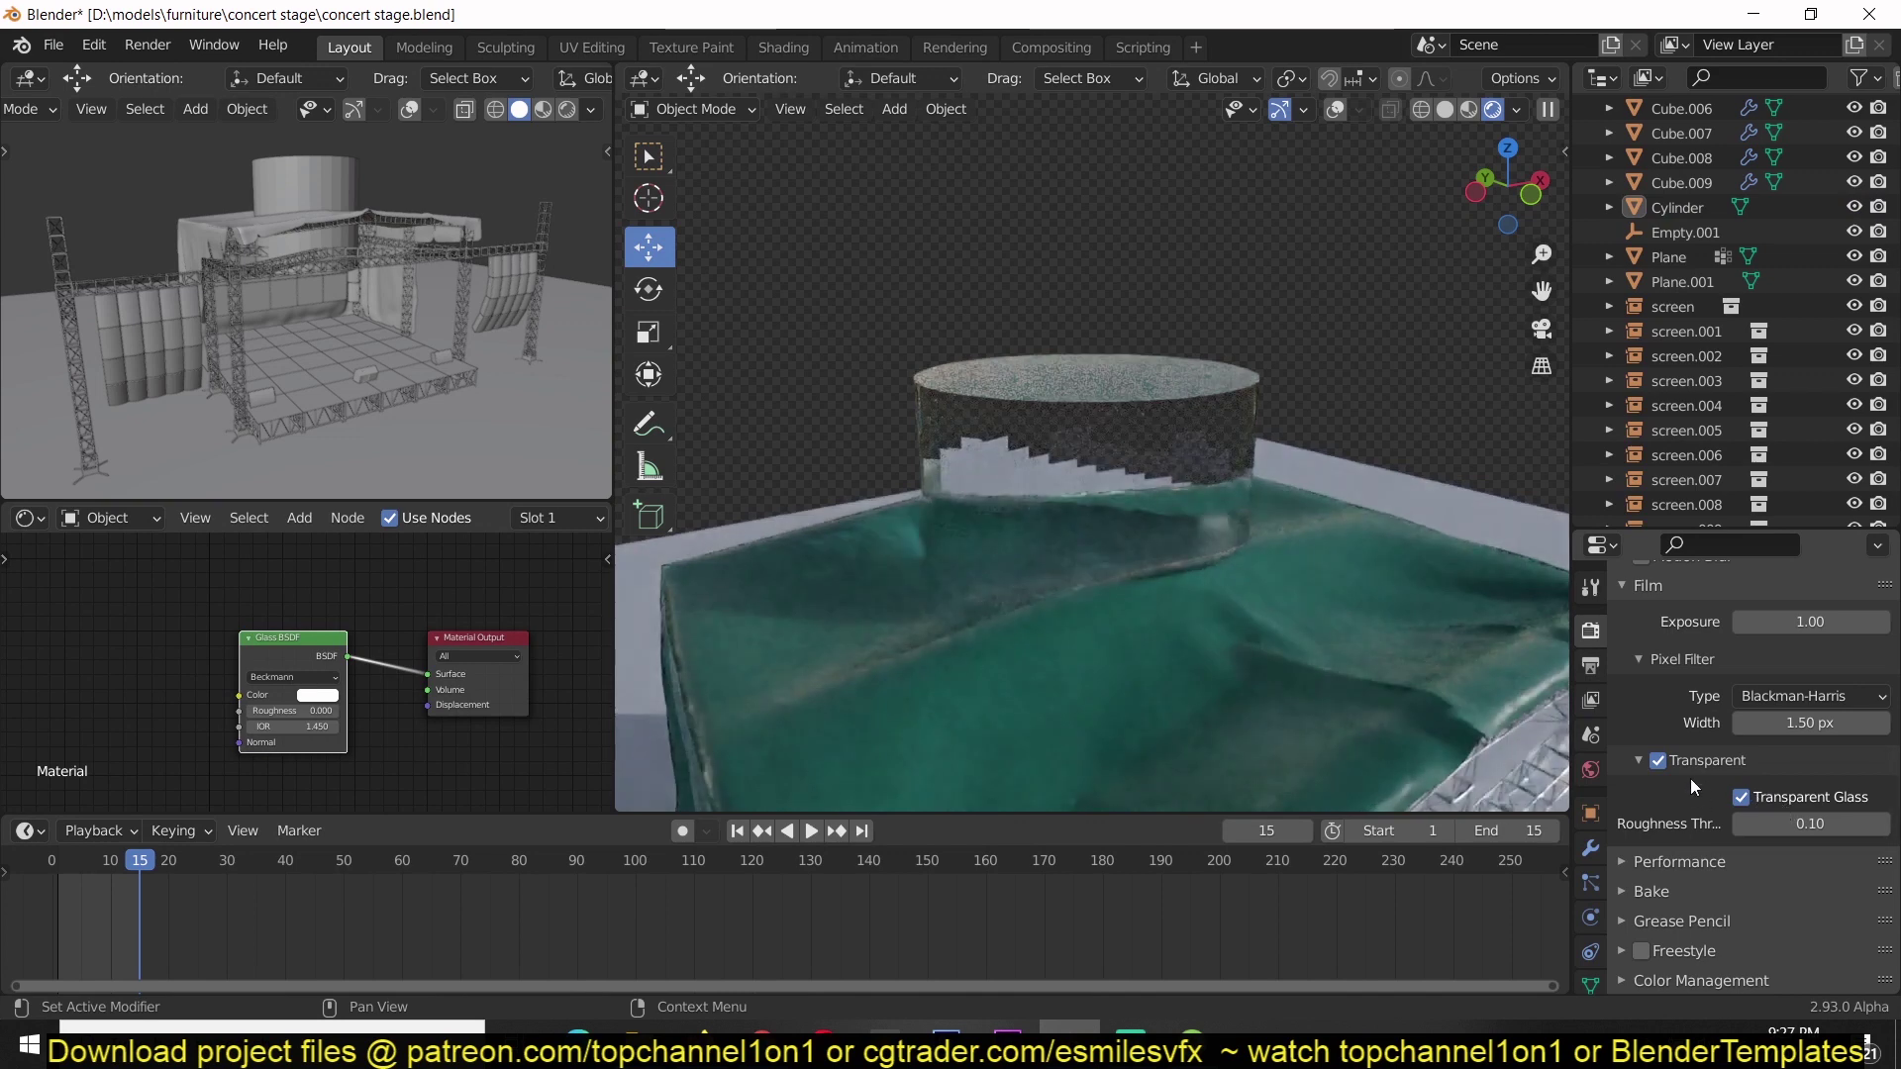
Shade the cylinder smooth with Auto Smooth enabled, then return to Solid shading.
{"action": "left_click", "coordinate": [1095, 410]}
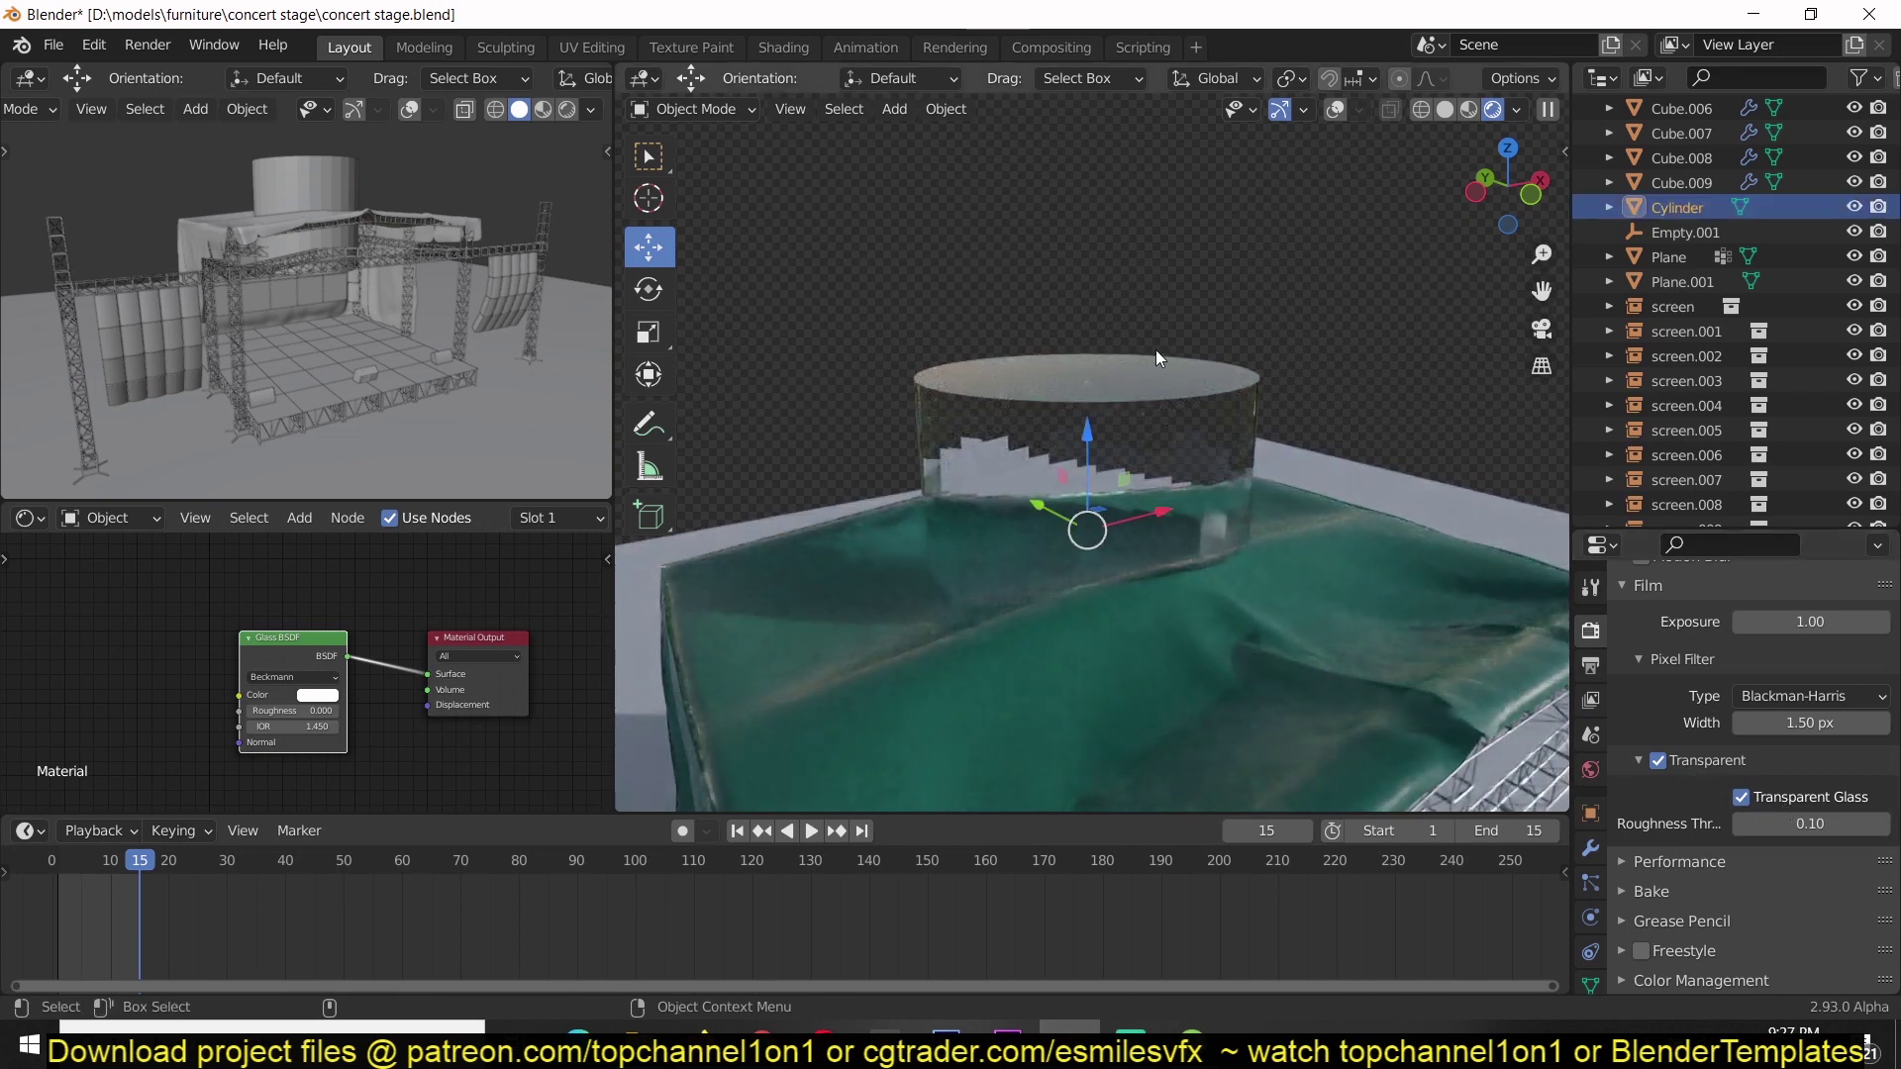
{"action": "right_click", "coordinate": [1149, 394]}
{"action": "left_click", "coordinate": [1129, 391]}
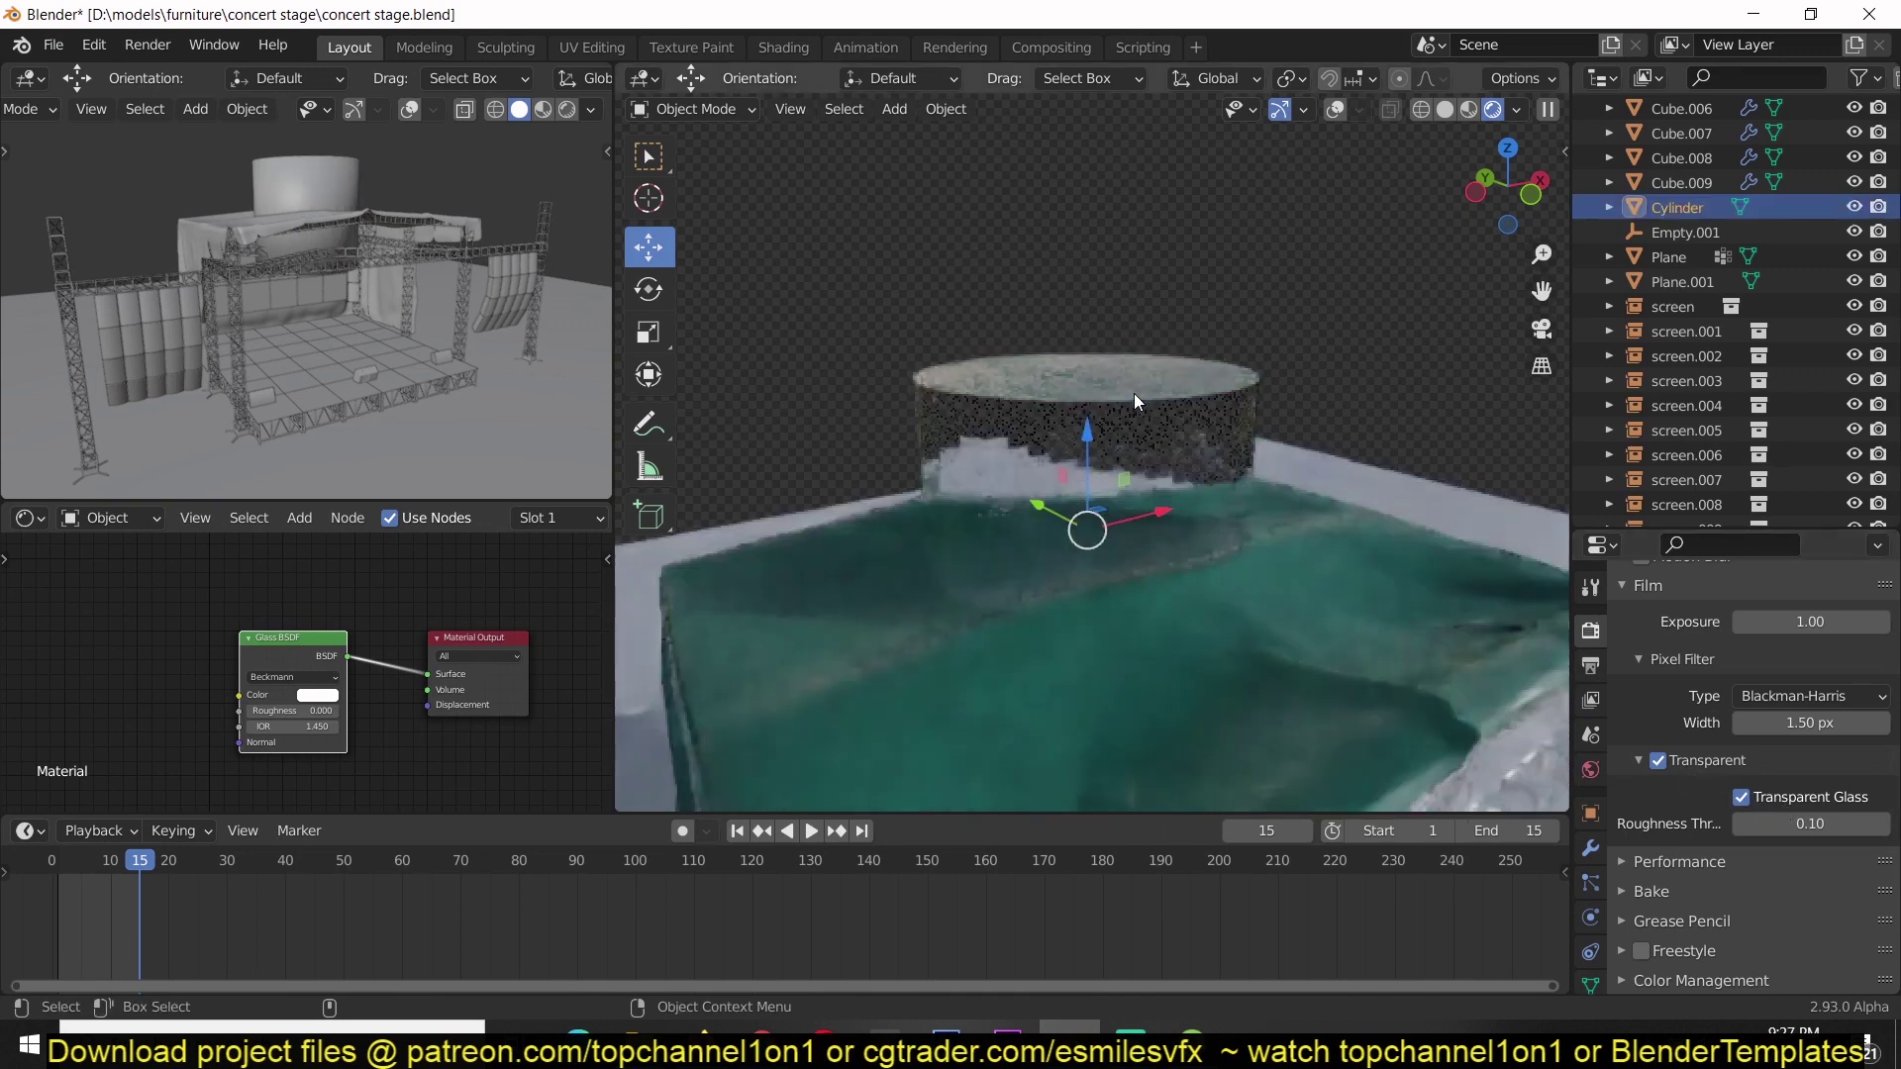
{"action": "key", "text": "q"}
{"action": "left_click", "coordinate": [1074, 444]}
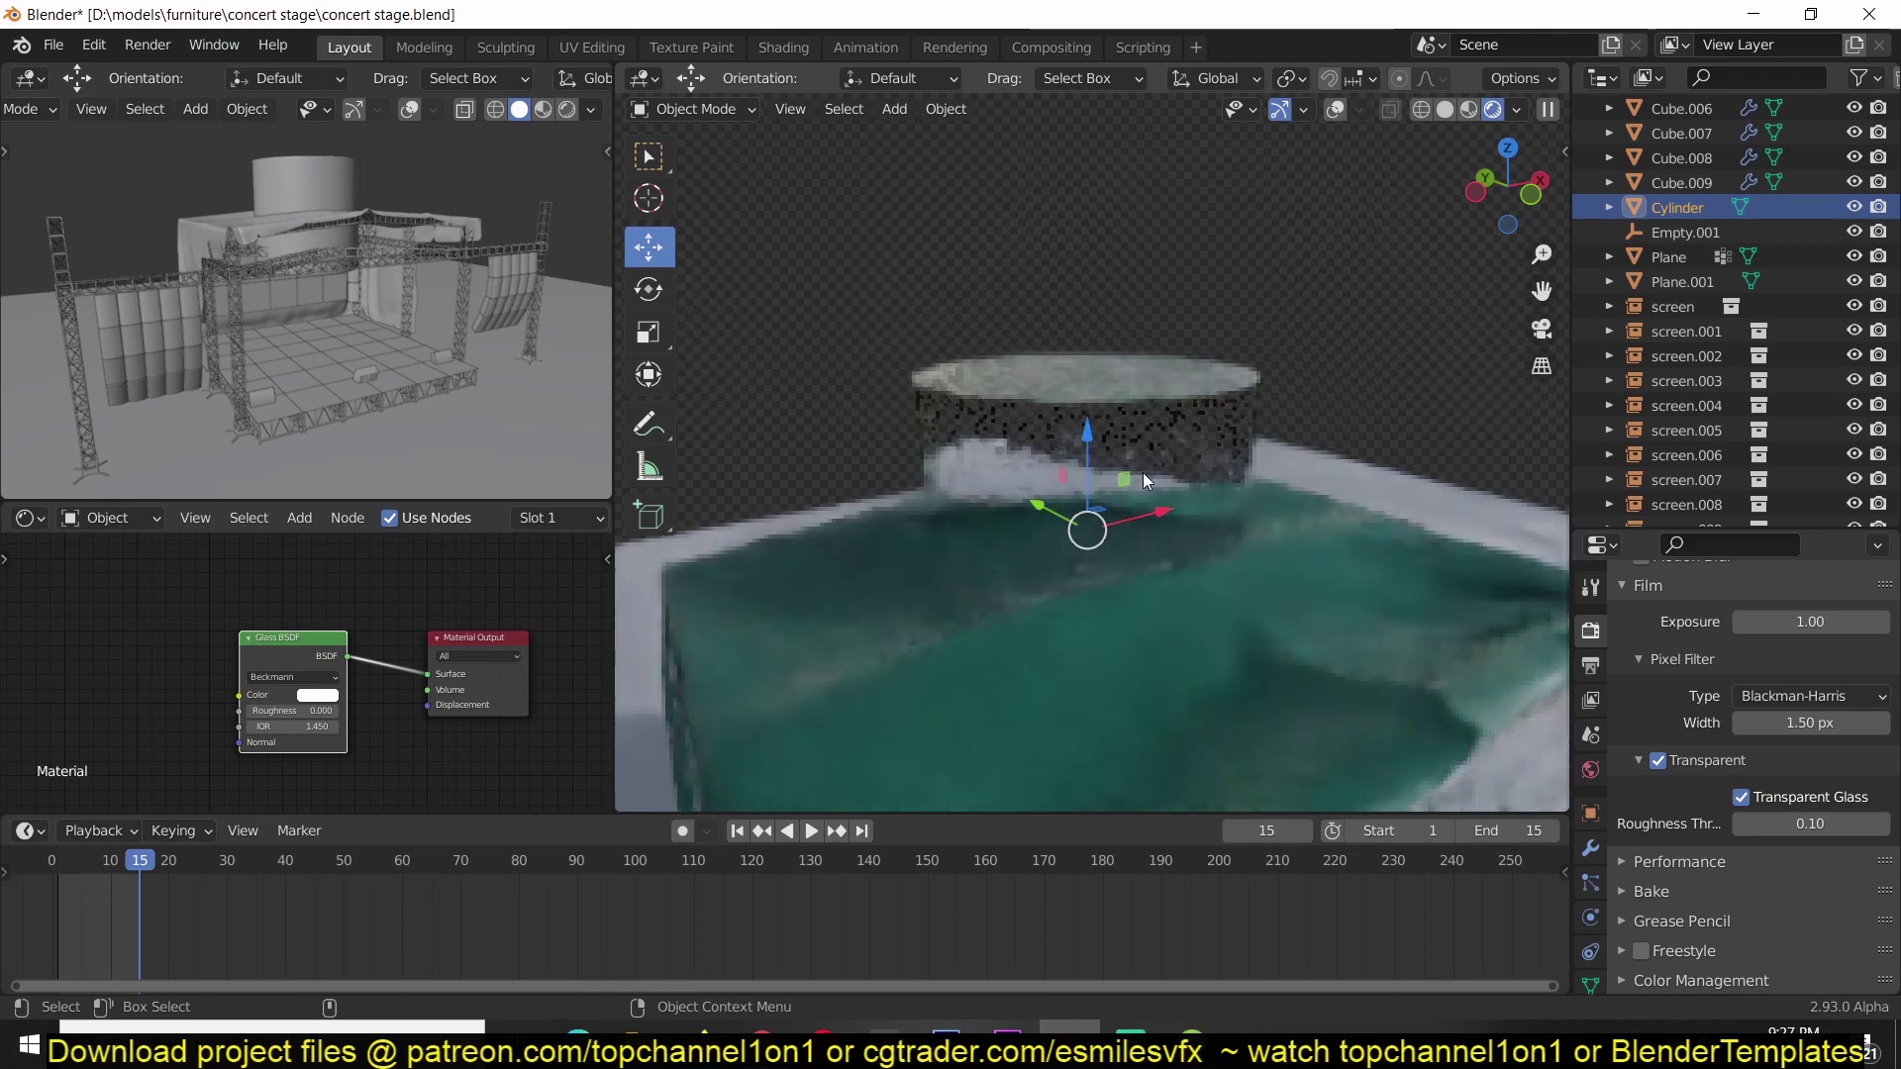
{"action": "key", "text": "z"}
{"action": "left_click", "coordinate": [1331, 459]}
{"action": "mouse_move", "coordinate": [1220, 480]}
{"action": "middle_mouse_down"}
{"action": "mouse_move", "coordinate": [1040, 466]}
{"action": "mouse_move", "coordinate": [1239, 497]}
{"action": "mouse_move", "coordinate": [958, 460]}
{"action": "mouse_move", "coordinate": [1030, 414]}
{"action": "middle_mouse_up"}
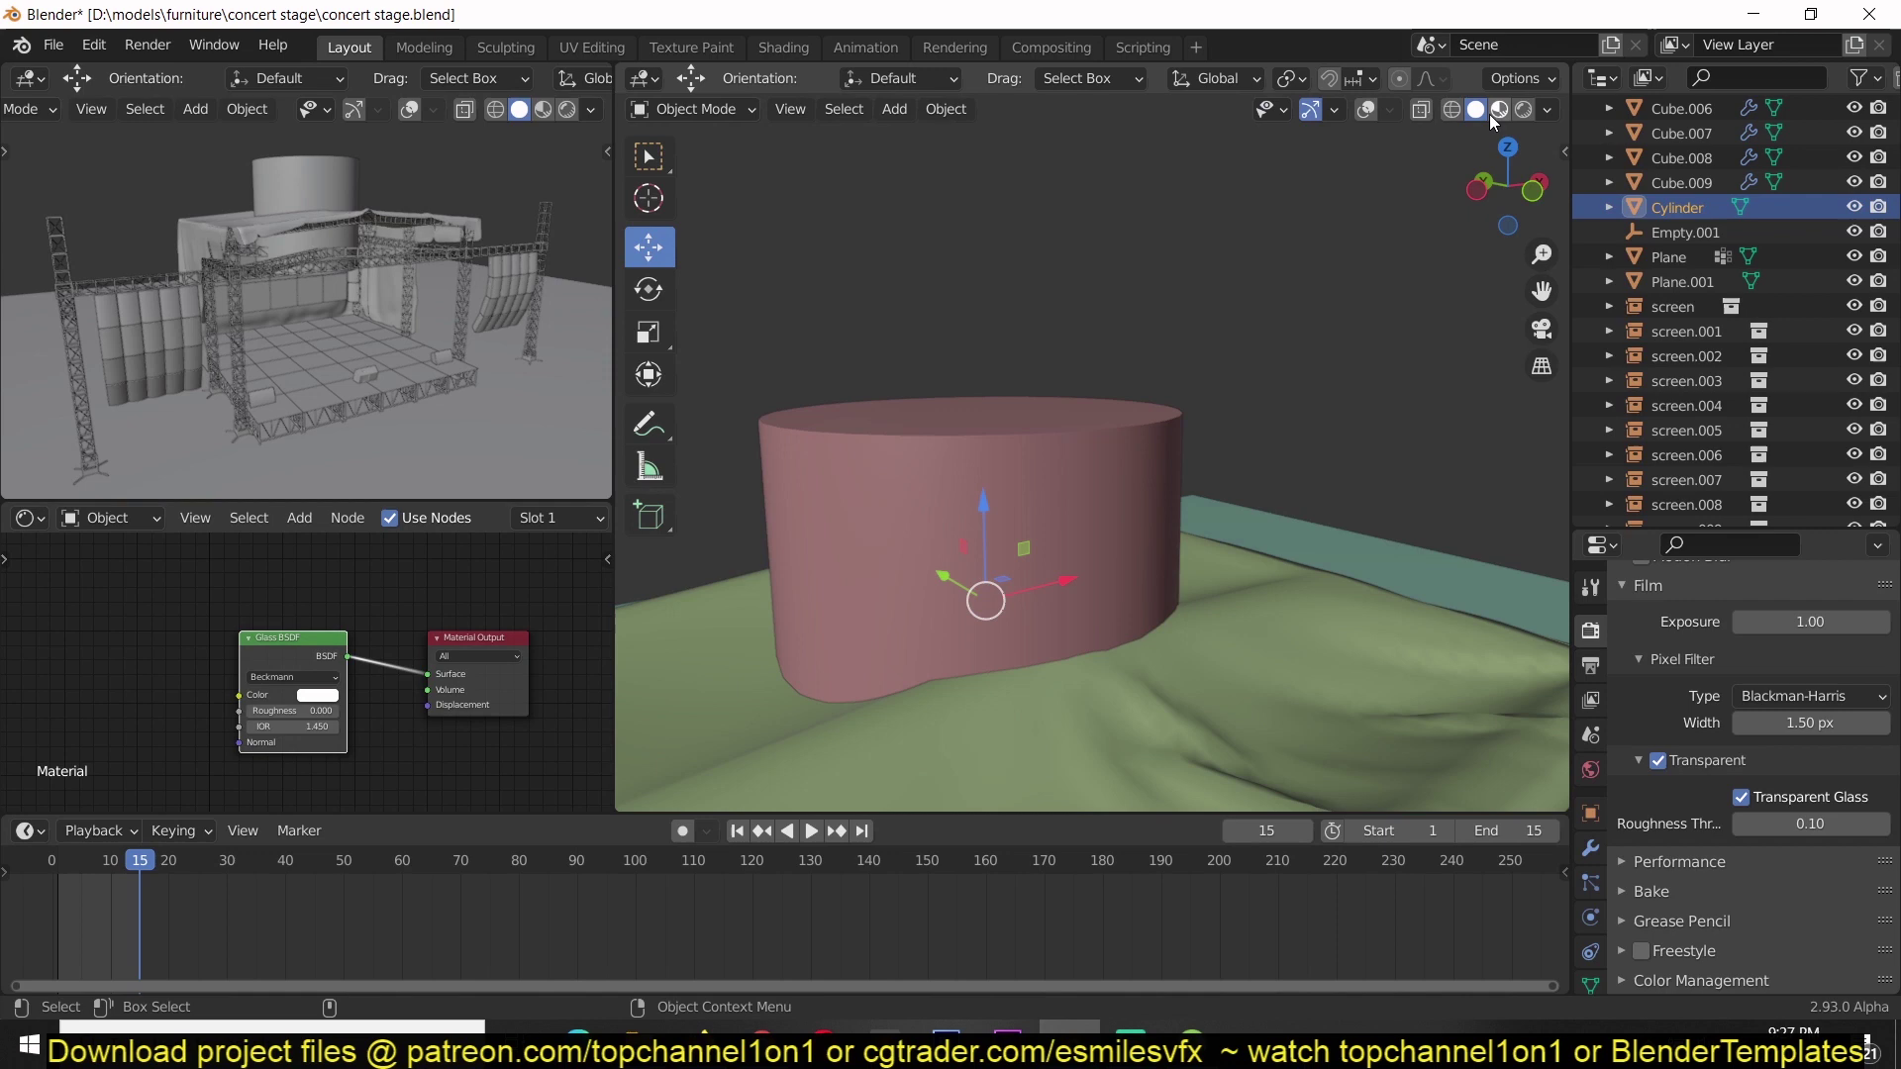
View the glass cylinder in Material Preview, then Rendered shading, orbiting around it.
{"action": "key", "text": "z"}
{"action": "left_click", "coordinate": [1382, 176]}
{"action": "middle_click_drag", "start_coordinate": [1119, 300], "coordinate": [1513, 80]}
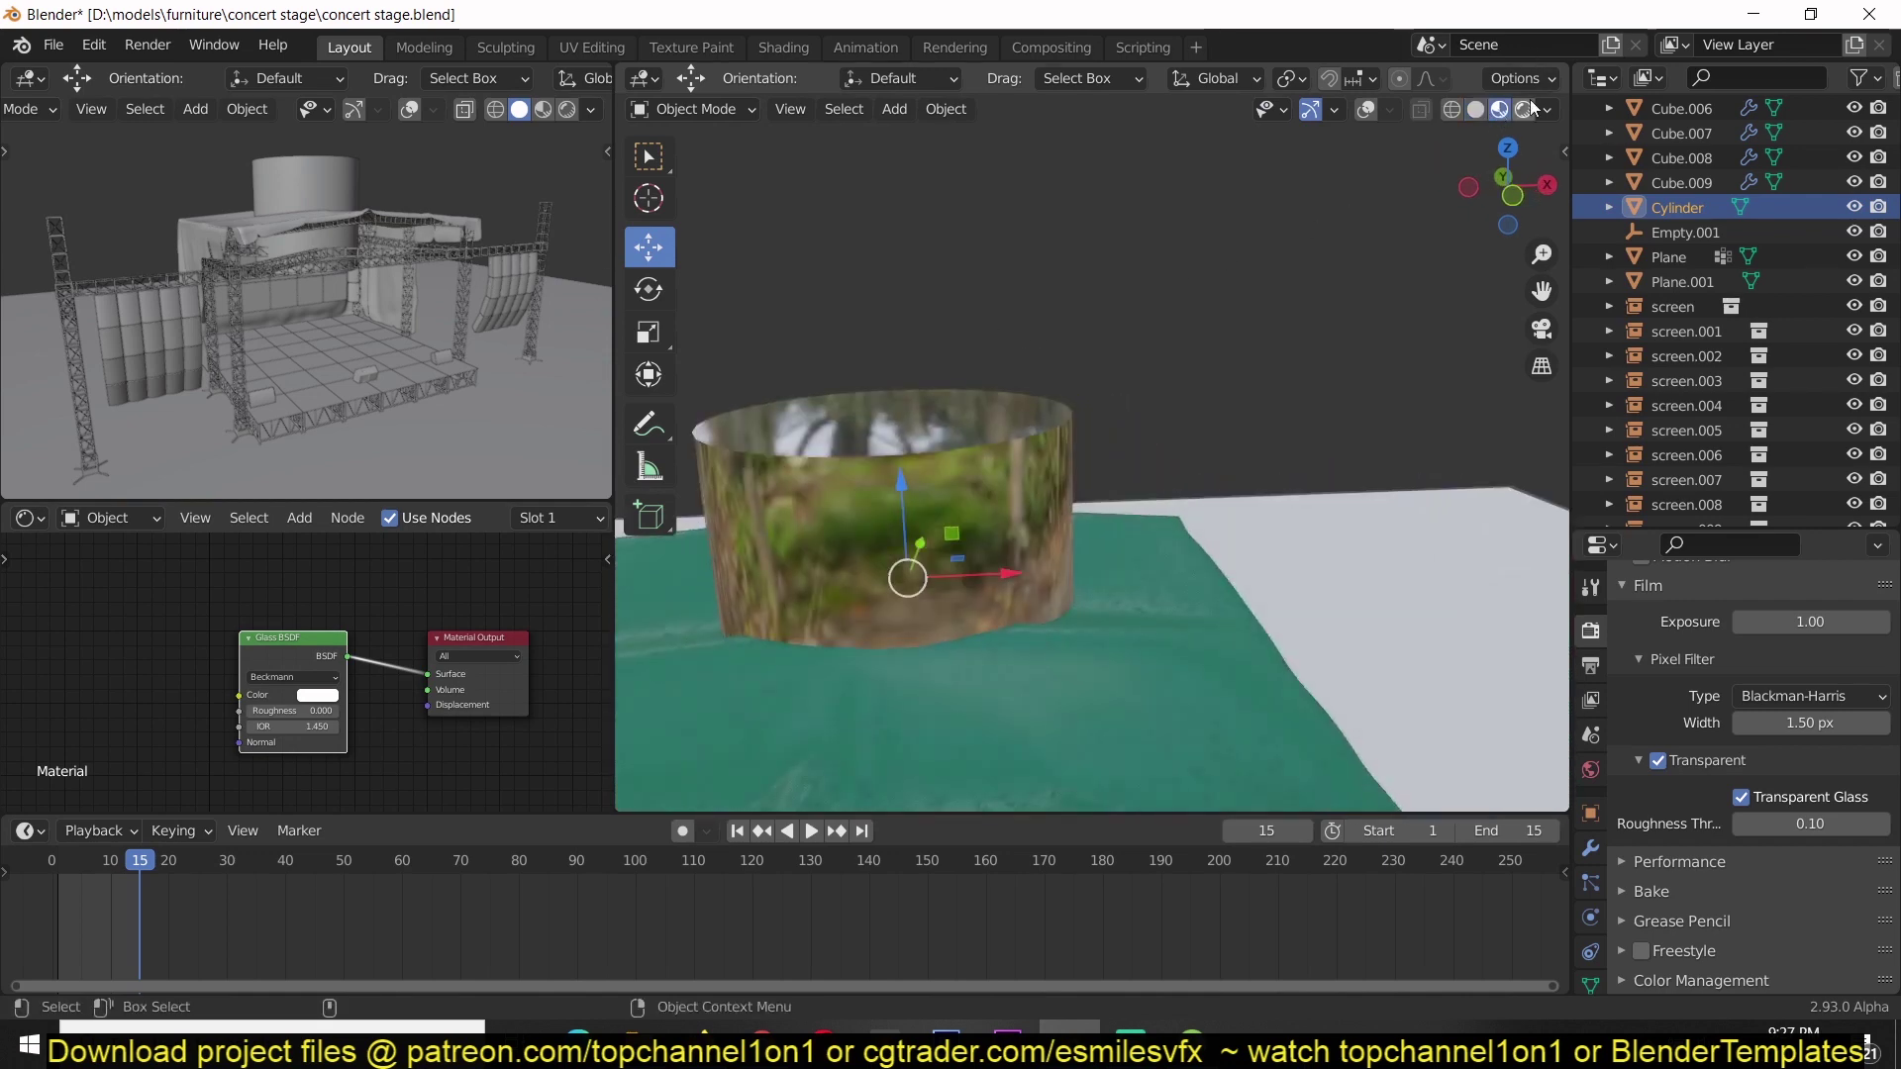
{"action": "left_click", "coordinate": [1523, 109]}
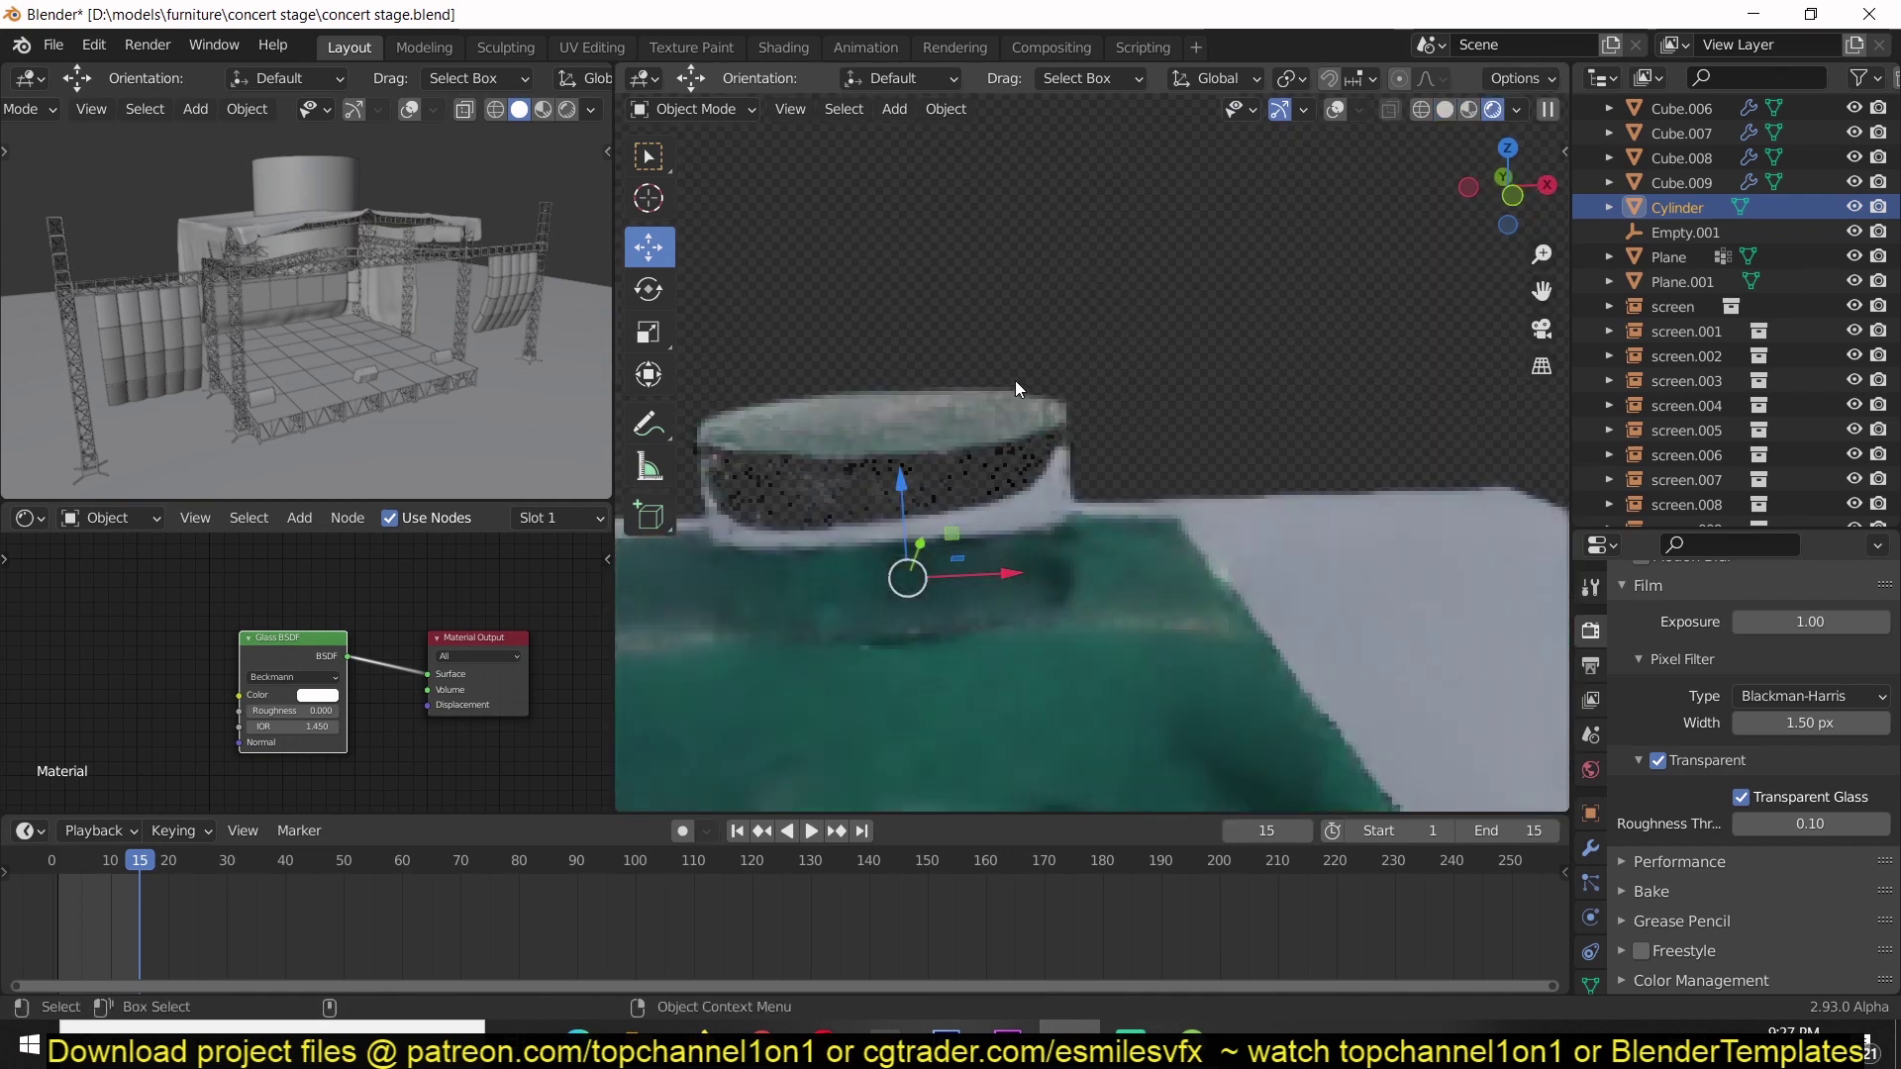
{"action": "middle_click_drag", "start_coordinate": [1130, 462], "coordinate": [995, 479]}
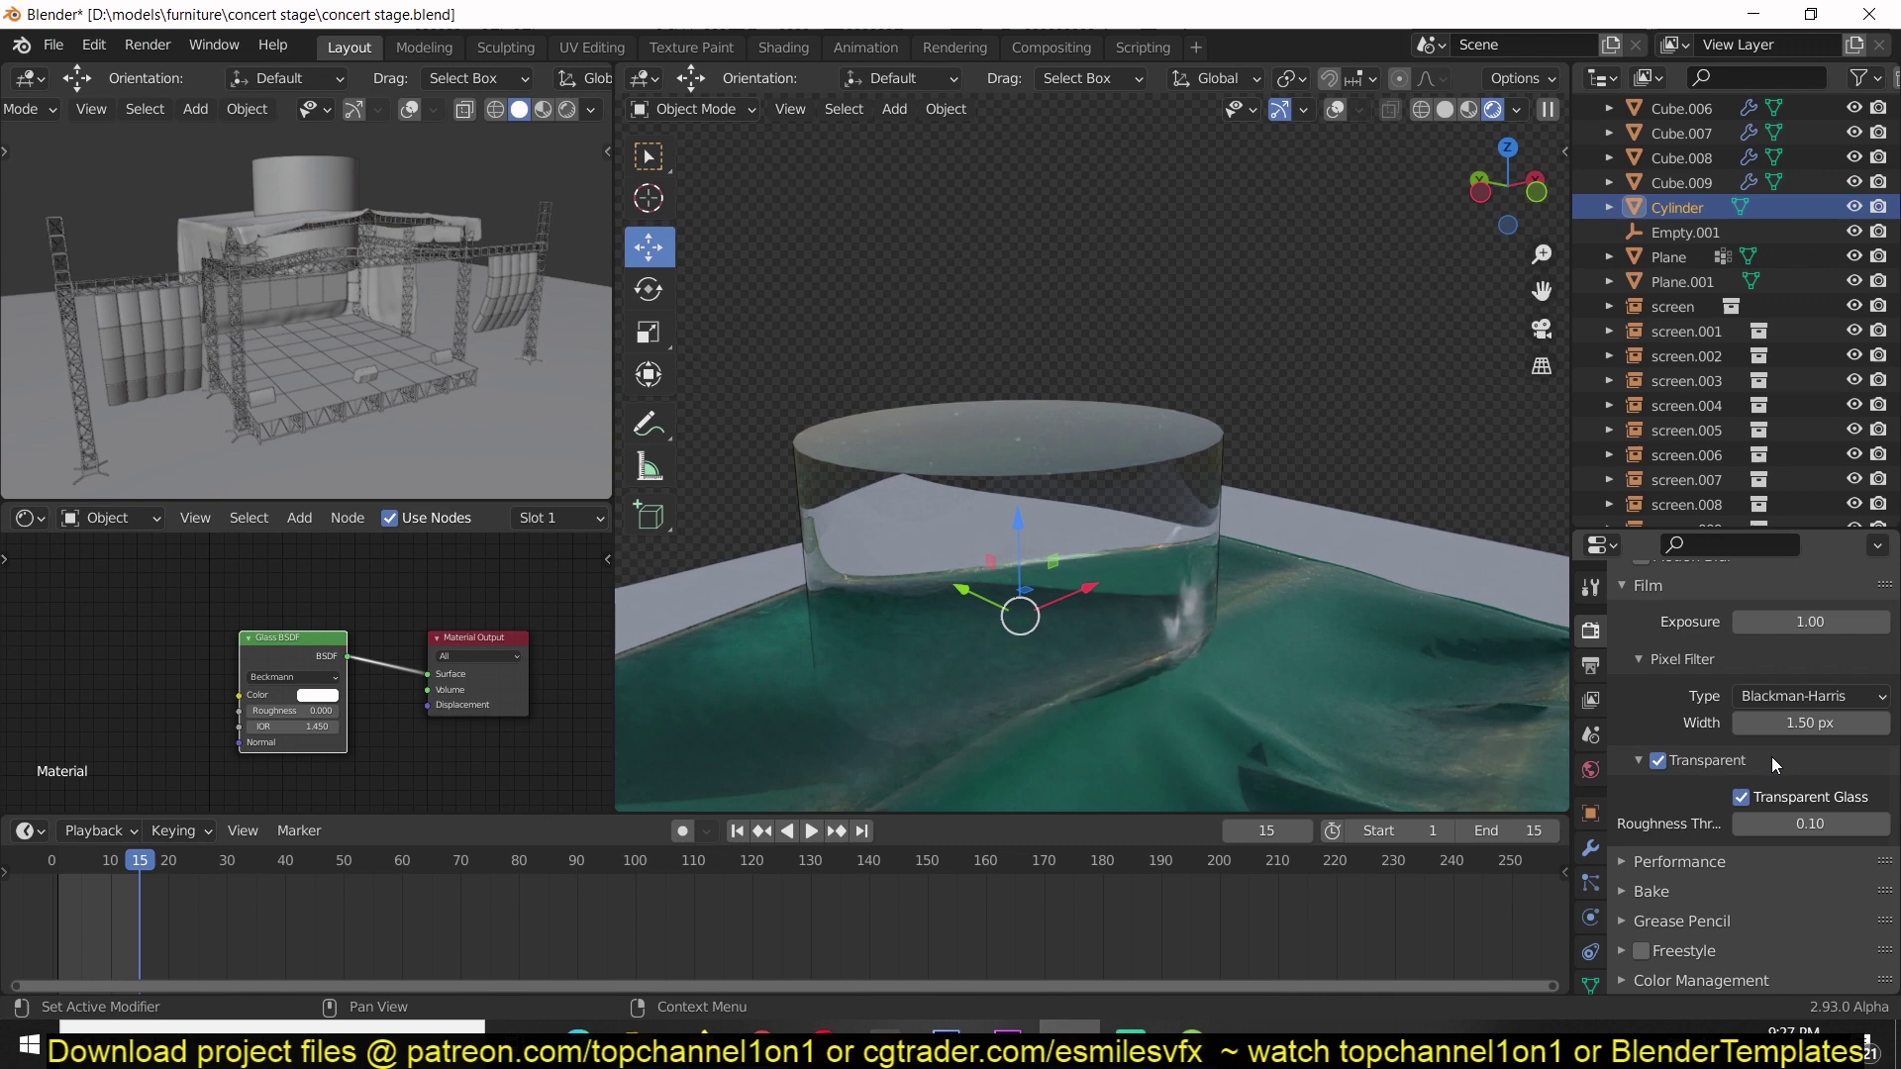
{"action": "left_click", "coordinate": [1742, 797]}
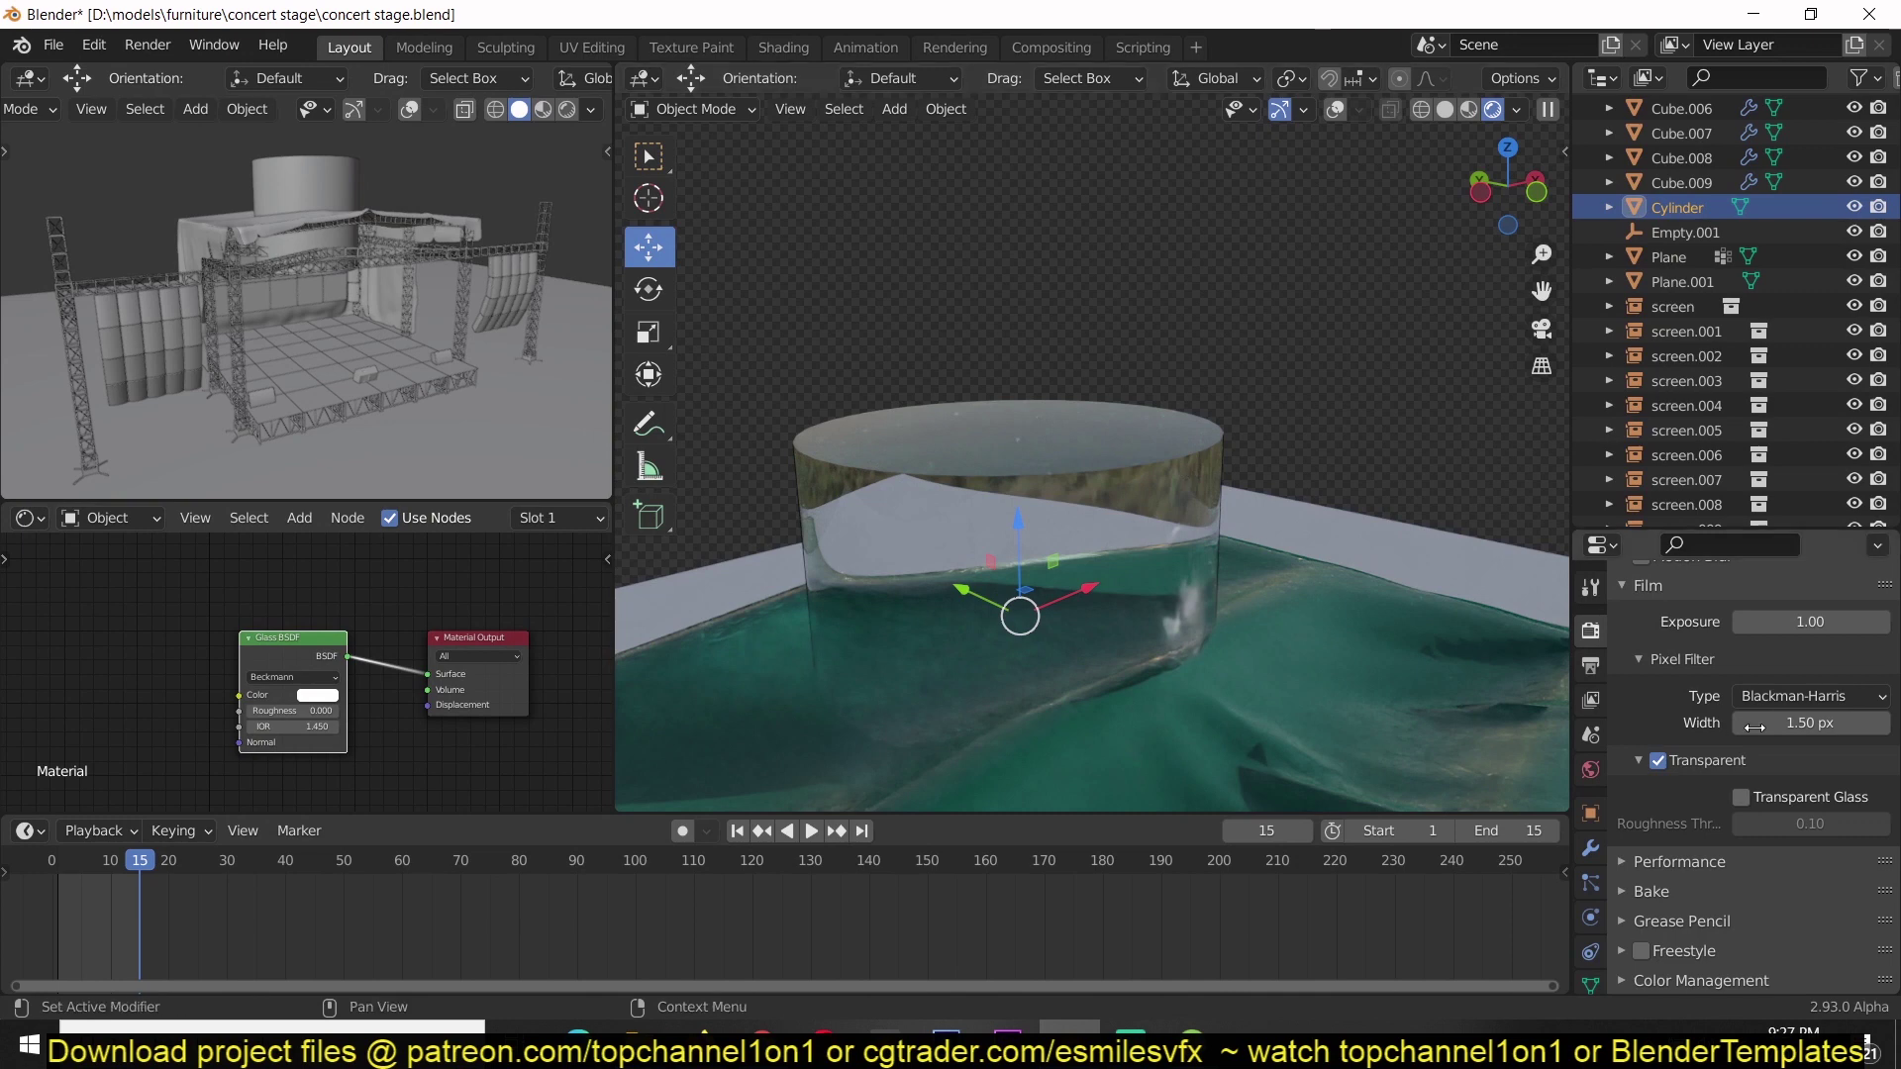
{"action": "left_click", "coordinate": [1659, 762]}
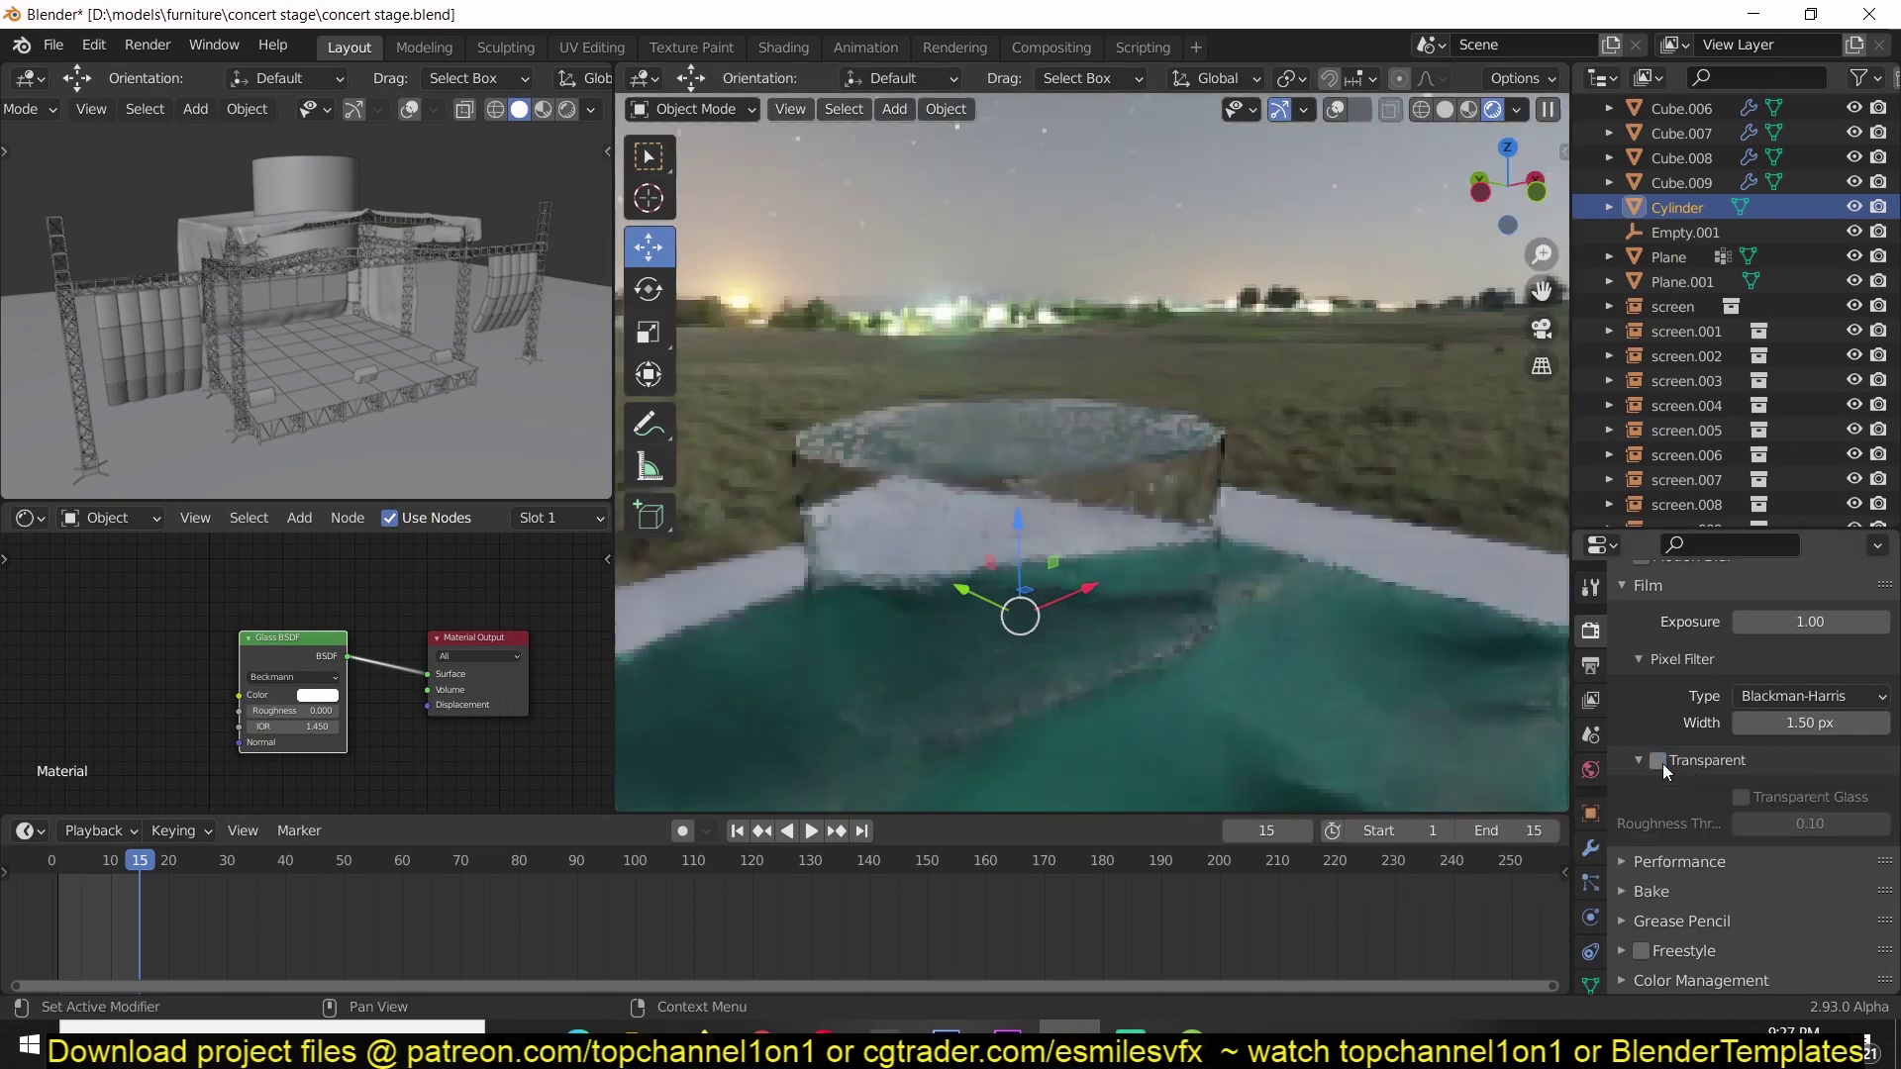
{"action": "left_click", "coordinate": [1659, 761]}
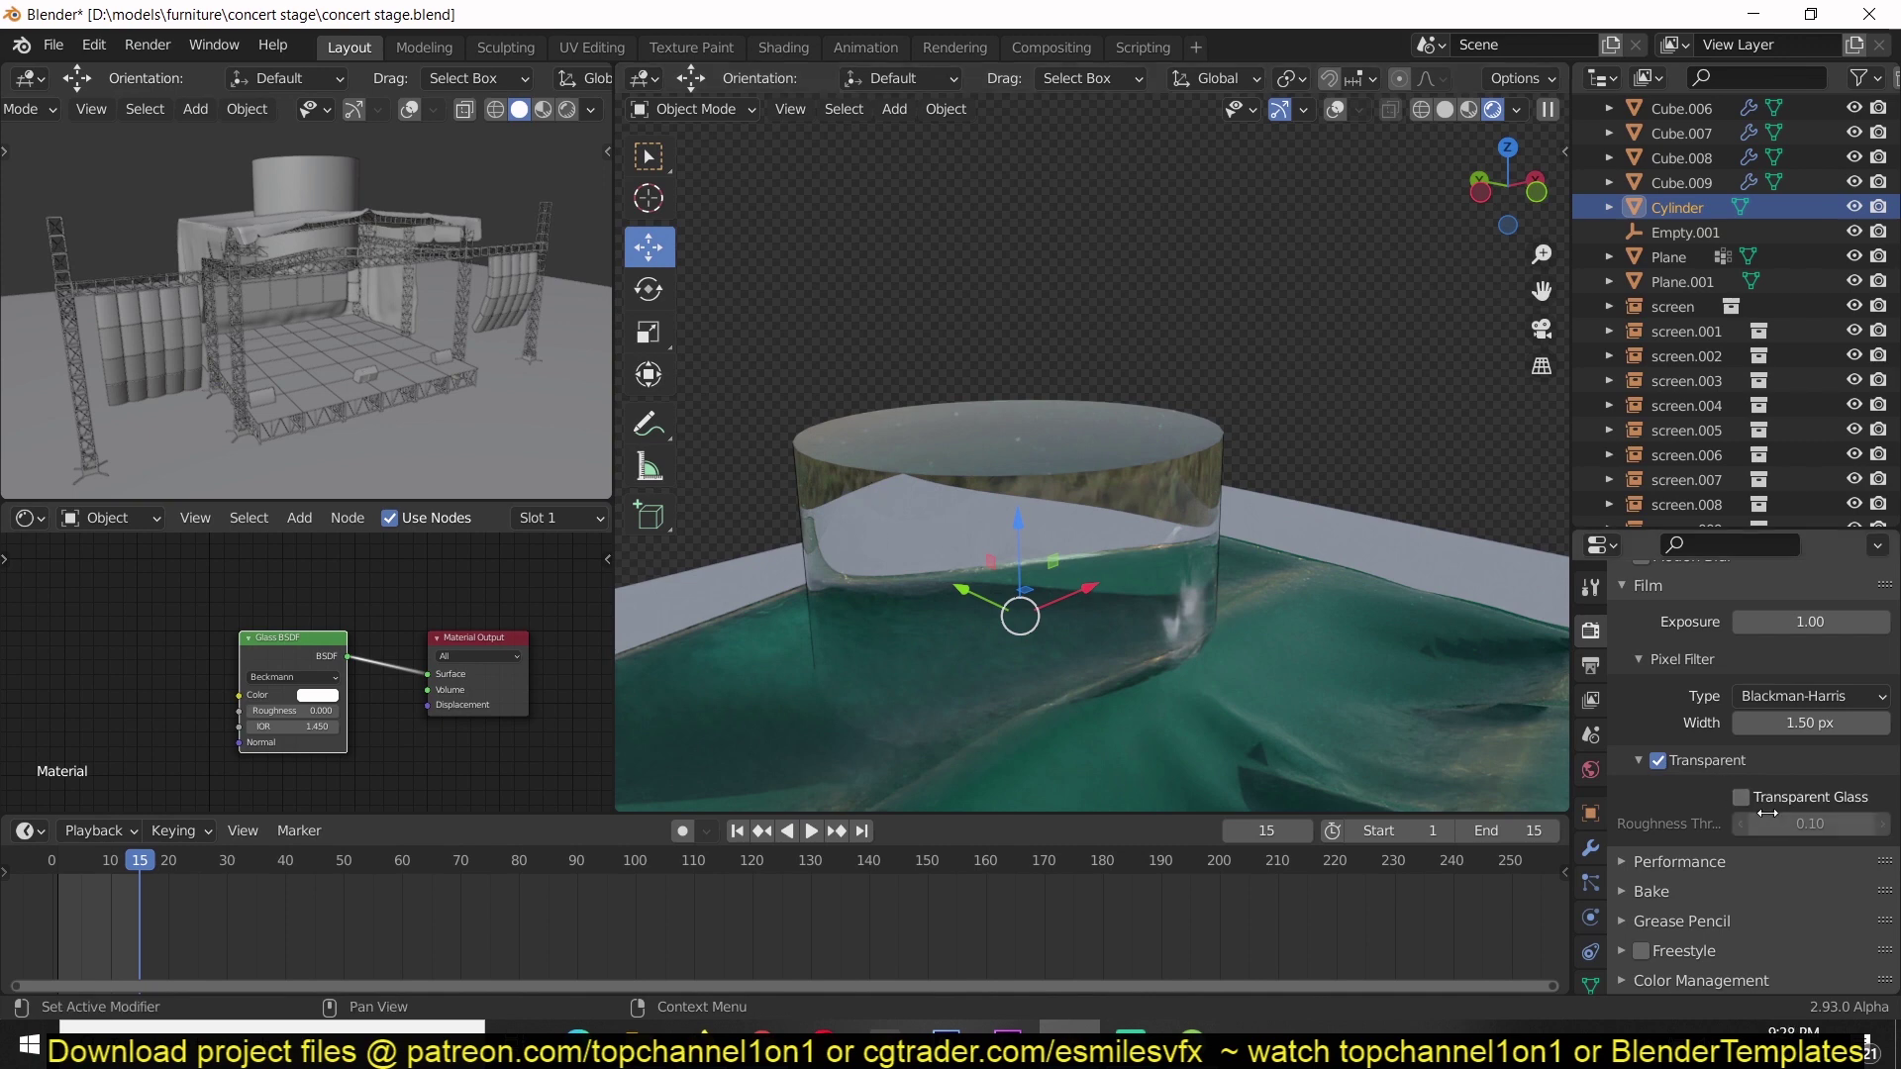
{"action": "left_click", "coordinate": [1854, 802]}
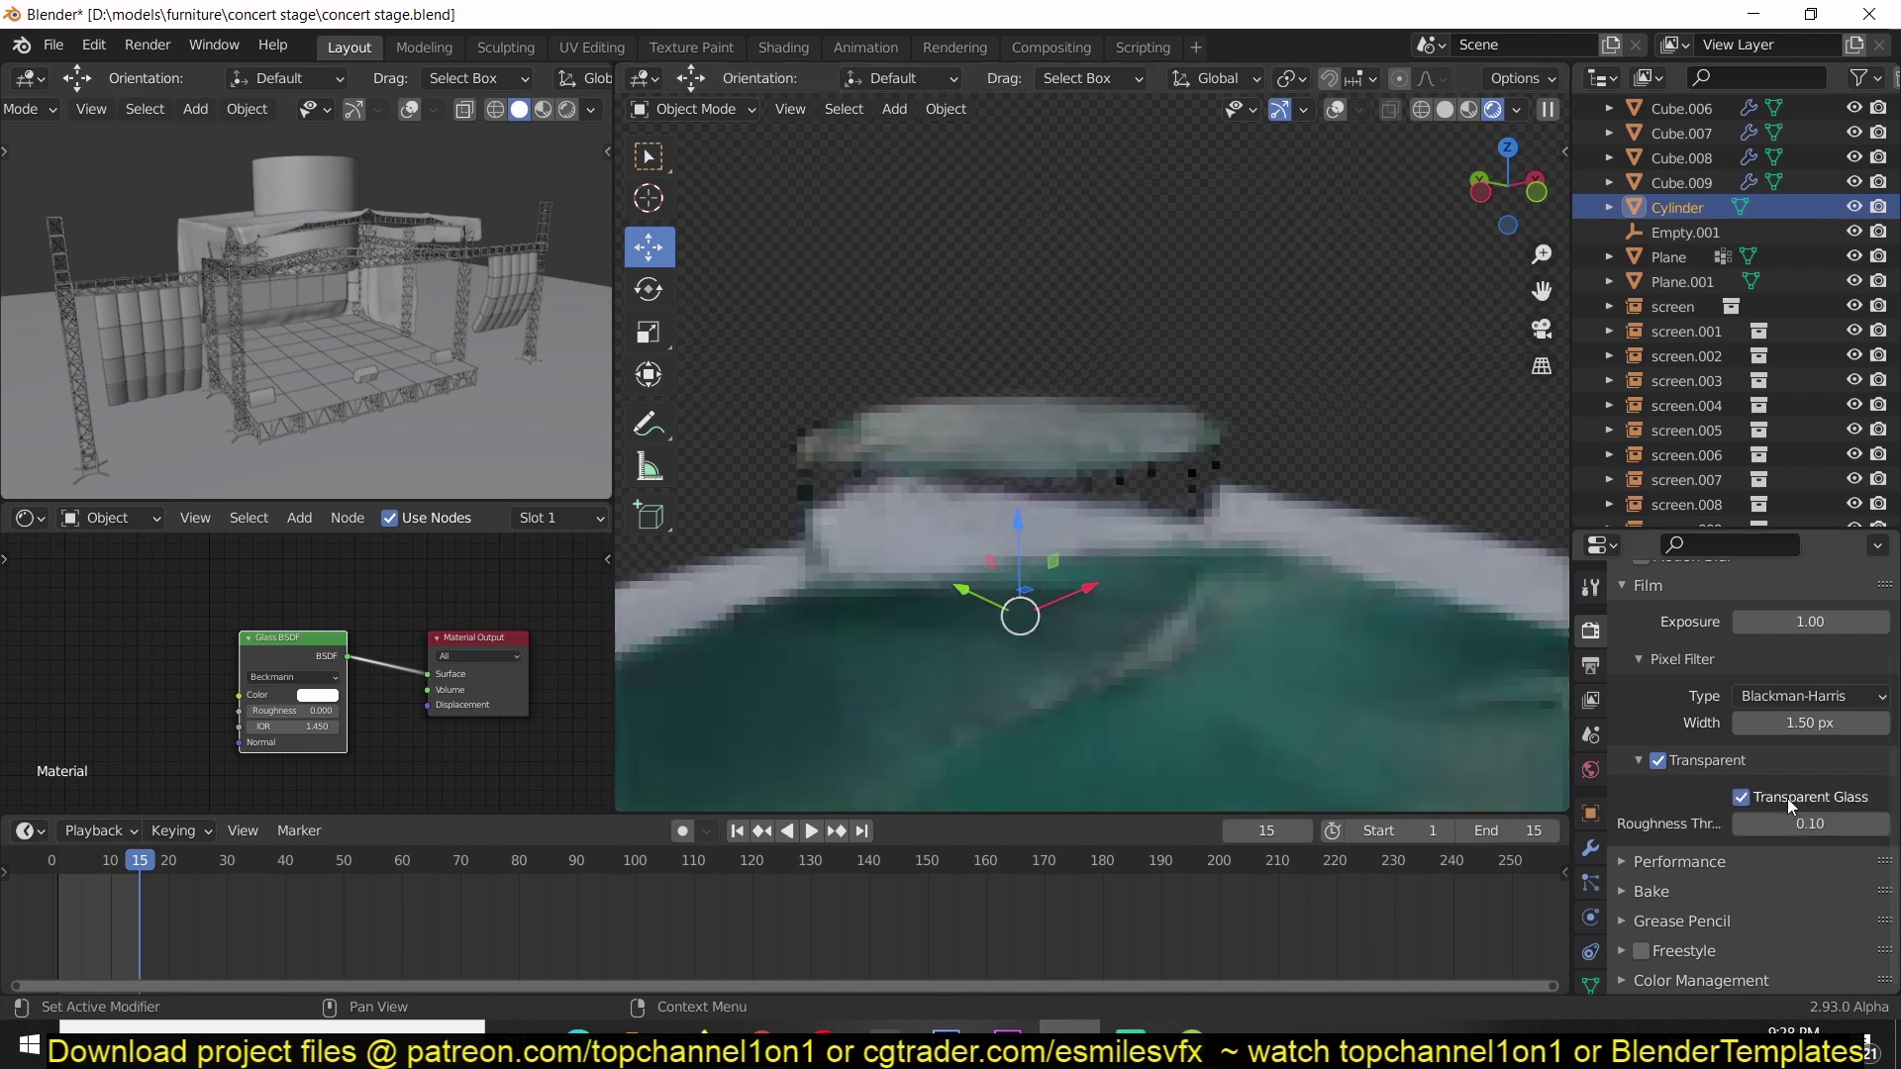